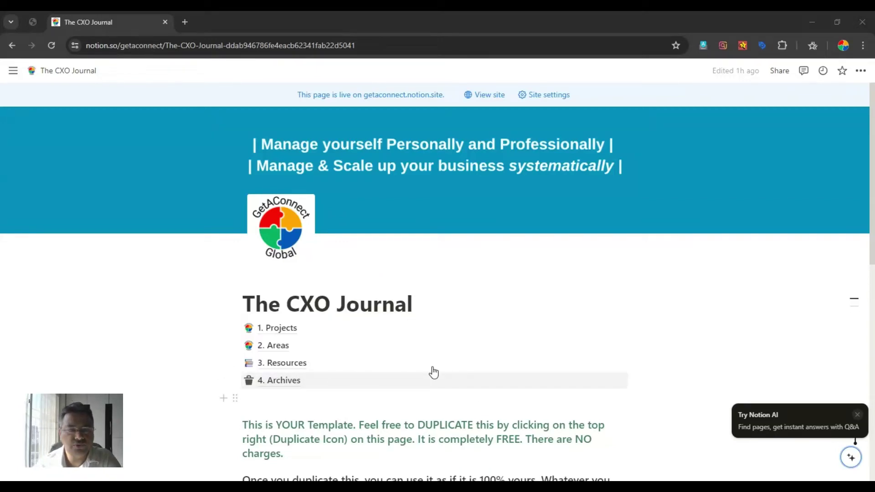
# Step: Scroll through The CXO Journal home page to review its PARA overview and instructions
pyautogui.moveTo(482, 374)
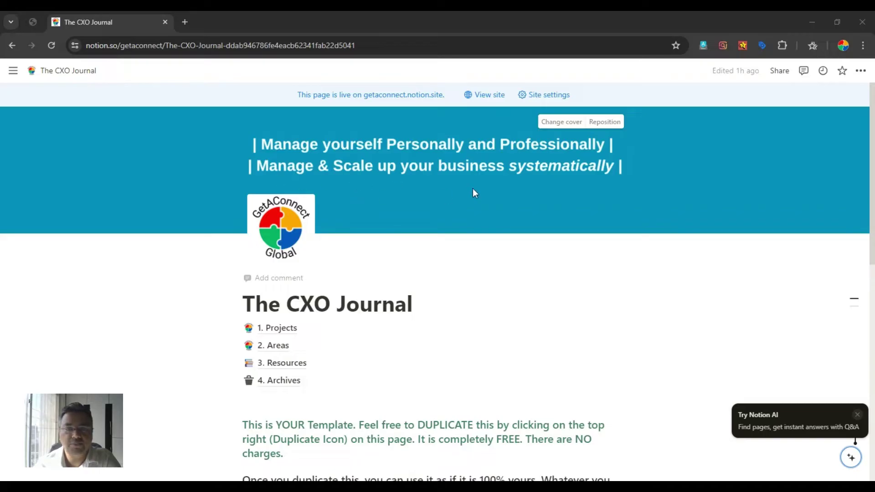
pyautogui.moveTo(421, 353)
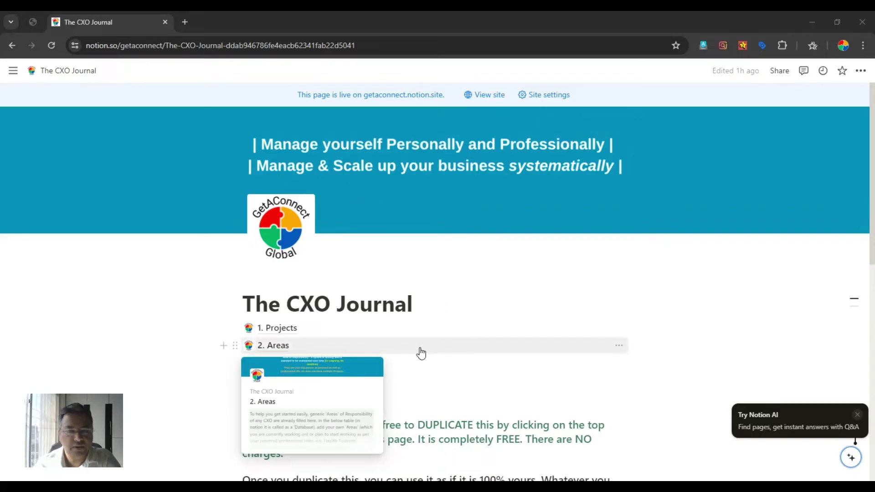
pyautogui.scroll(-1, 420, 353)
pyautogui.scroll(1, 421, 353)
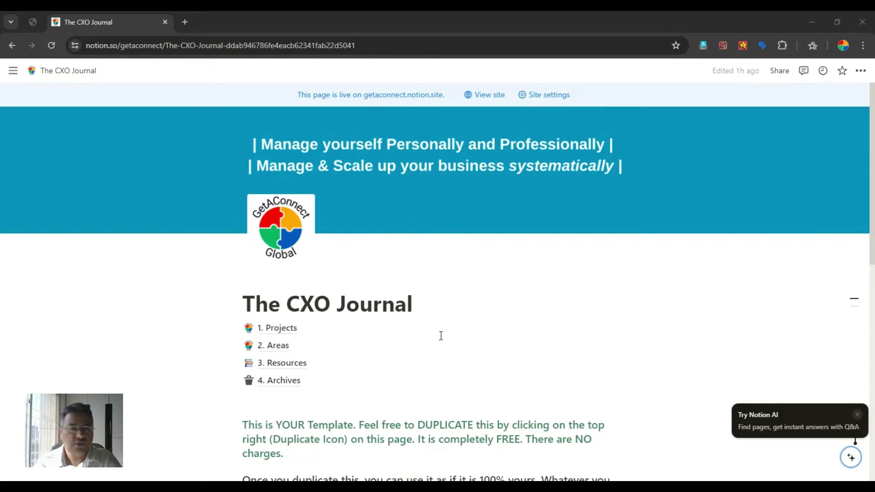
pyautogui.scroll(-1, 407, 344)
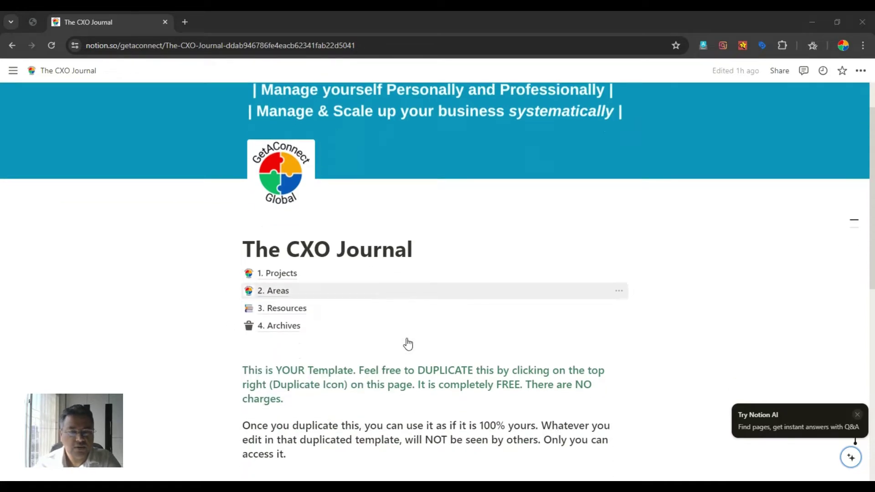
pyautogui.scroll(-1, 408, 344)
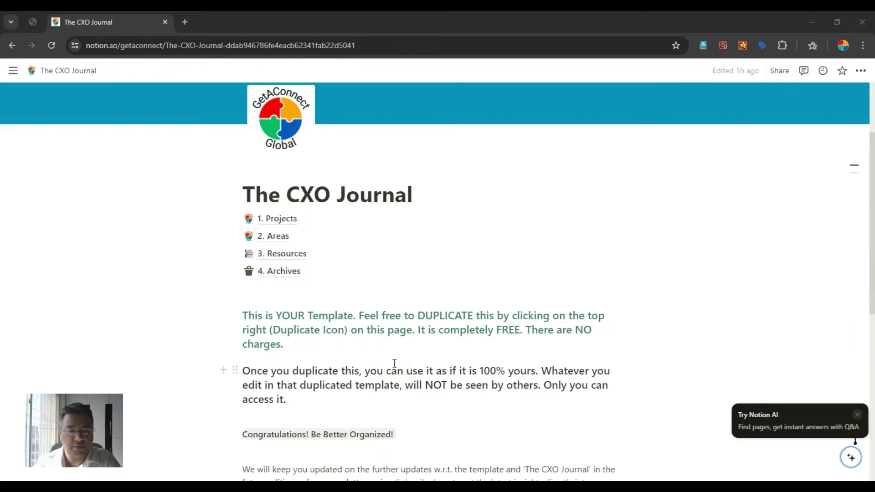
pyautogui.scroll(-1, 395, 364)
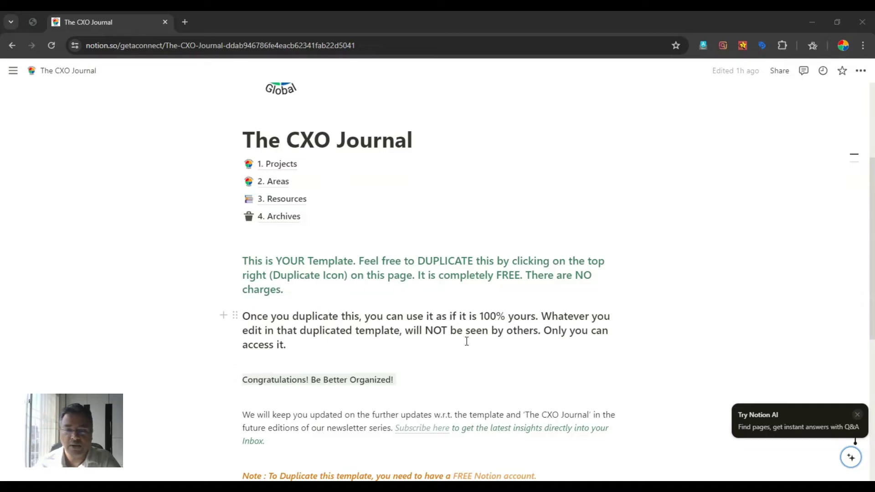
pyautogui.scroll(-3, 310, 341)
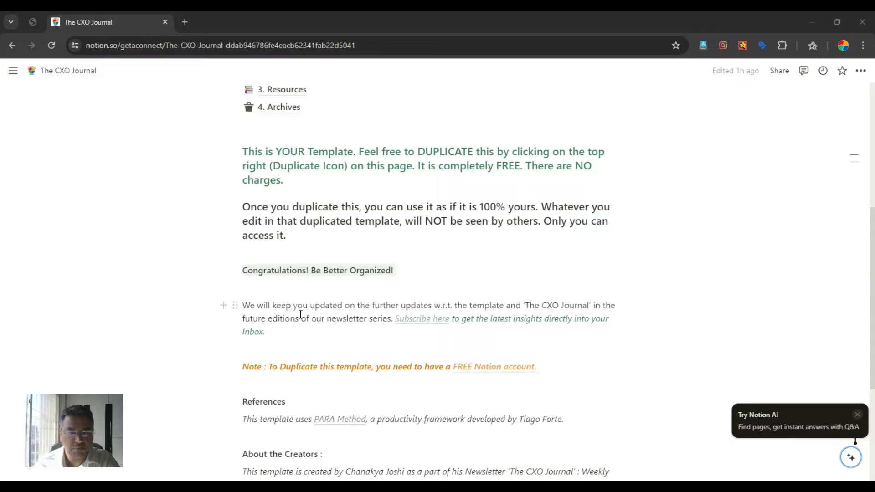
pyautogui.scroll(-3, 300, 315)
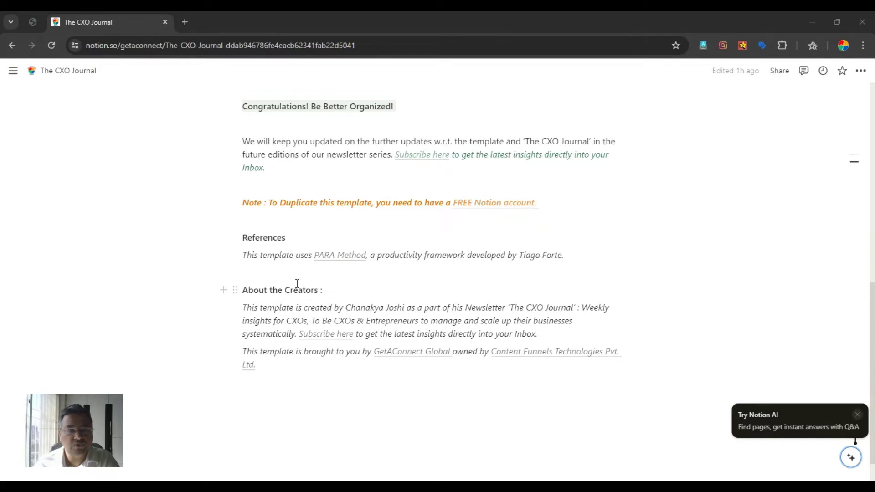
pyautogui.scroll(7, 297, 283)
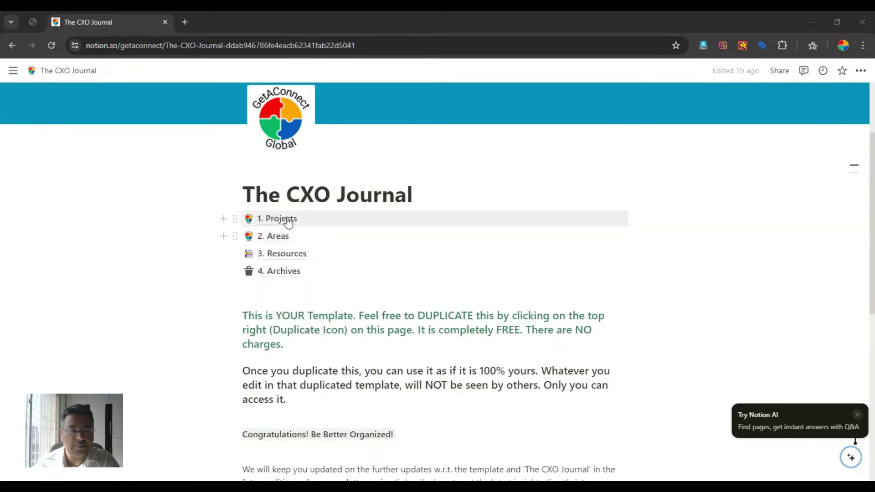
pyautogui.scroll(-5, 357, 304)
pyautogui.scroll(-3, 357, 305)
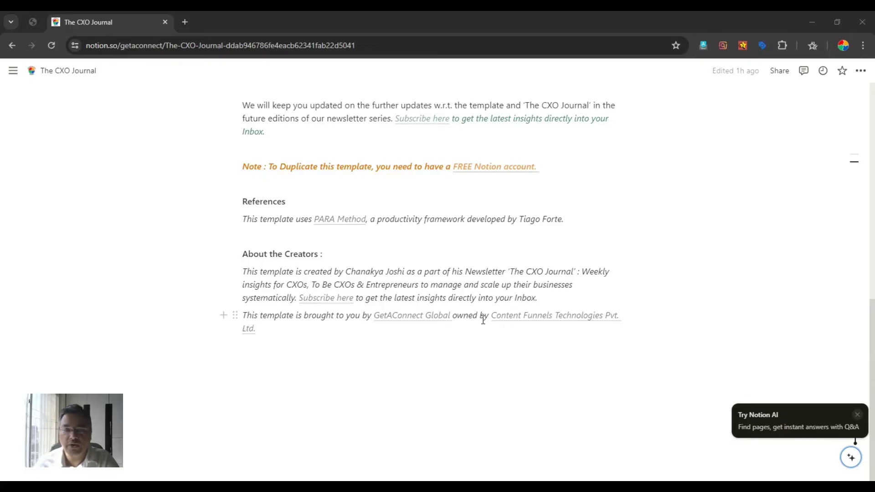
pyautogui.scroll(15, 390, 322)
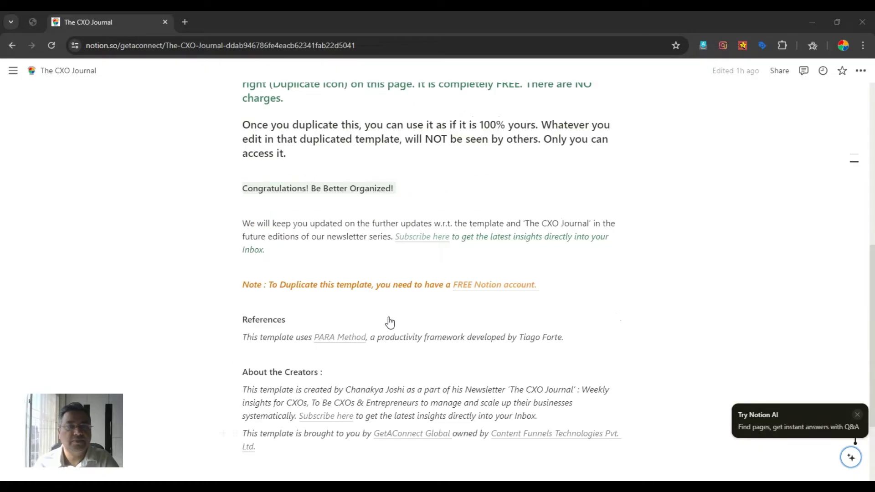
pyautogui.scroll(-1, 390, 323)
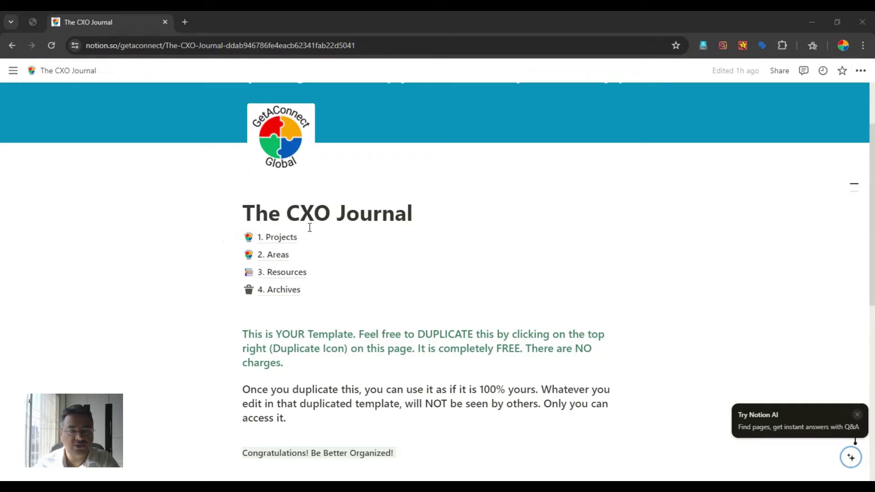
# Step: Go to the 1. Projects page from the PARA links
pyautogui.moveTo(279, 241)
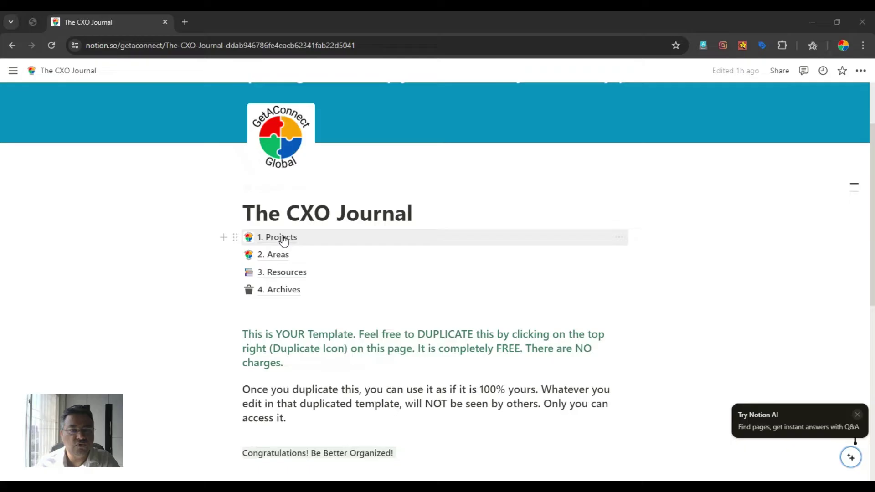
pyautogui.moveTo(284, 263)
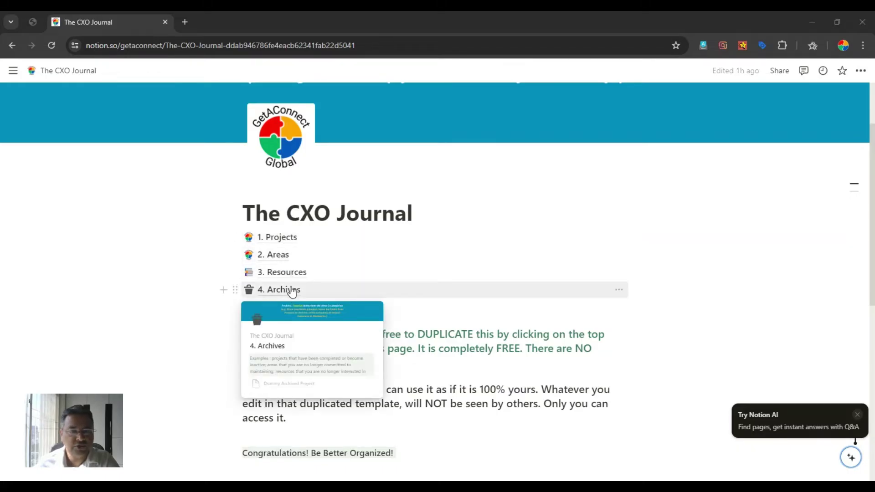
pyautogui.click(275, 238)
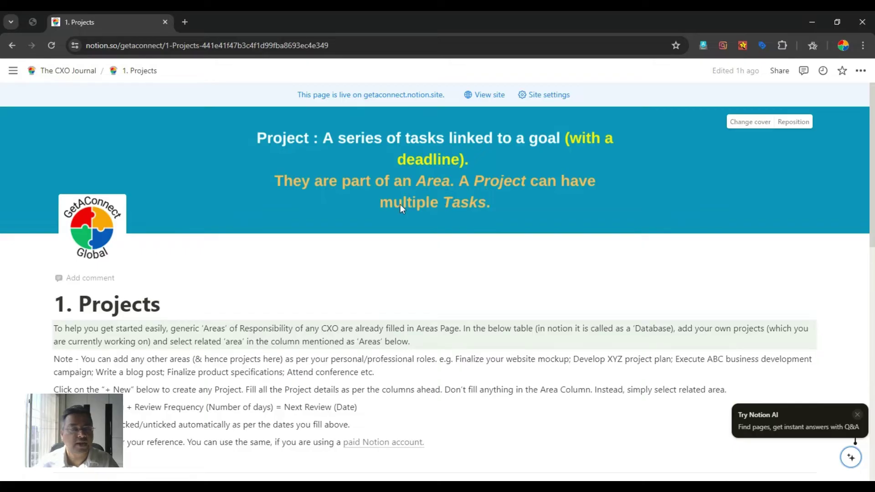
# Step: Review the rows of the 1. Projects table before heading back to The CXO Journal
pyautogui.scroll(-3, 214, 282)
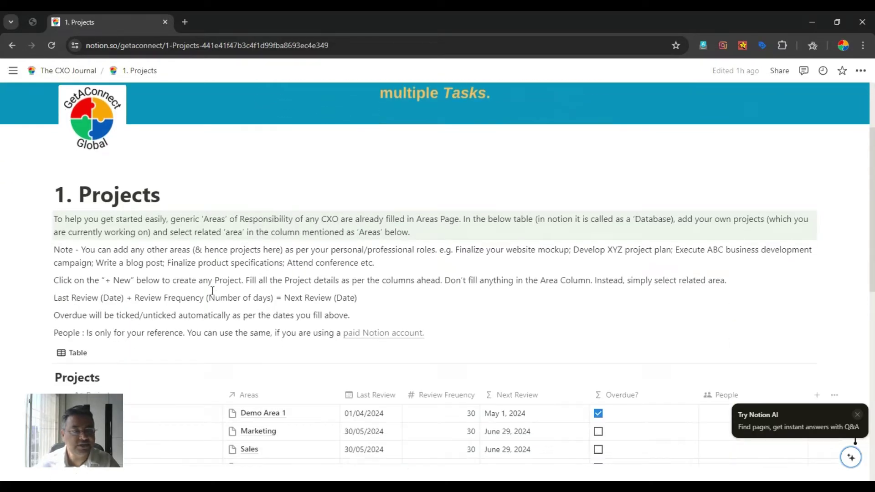
pyautogui.scroll(-3, 212, 290)
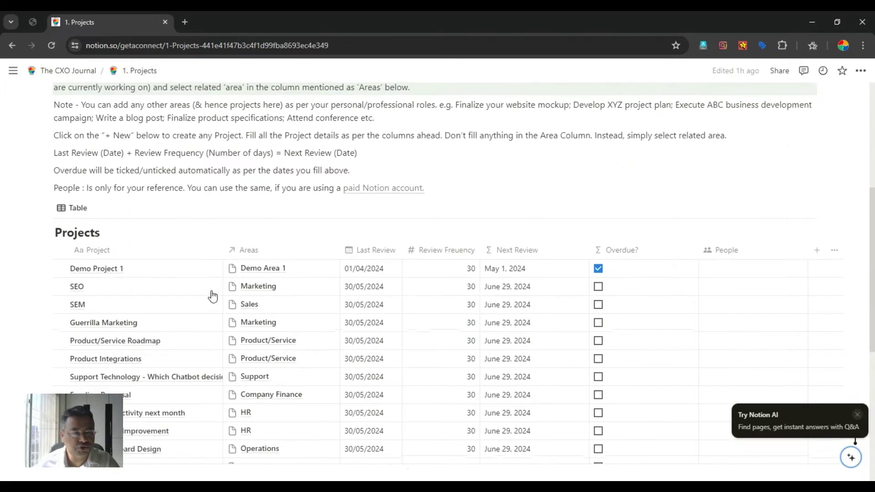
pyautogui.scroll(-1, 188, 268)
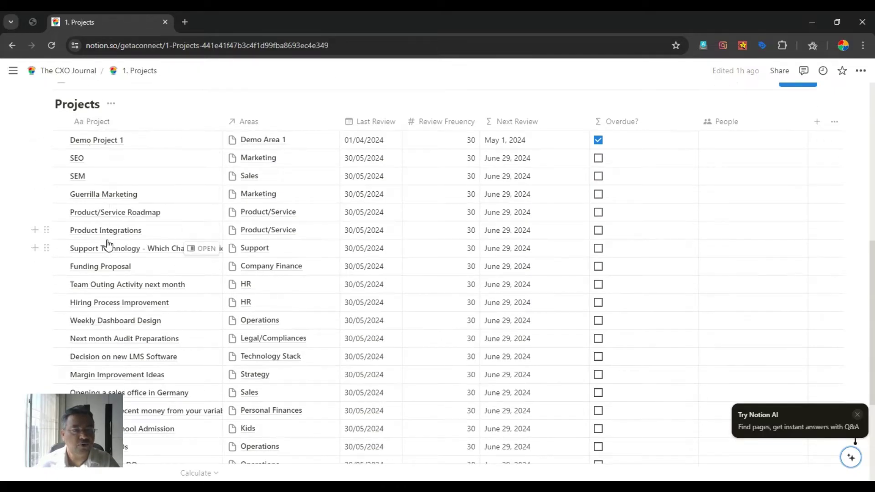
pyautogui.scroll(-3, 109, 262)
pyautogui.scroll(4, 114, 278)
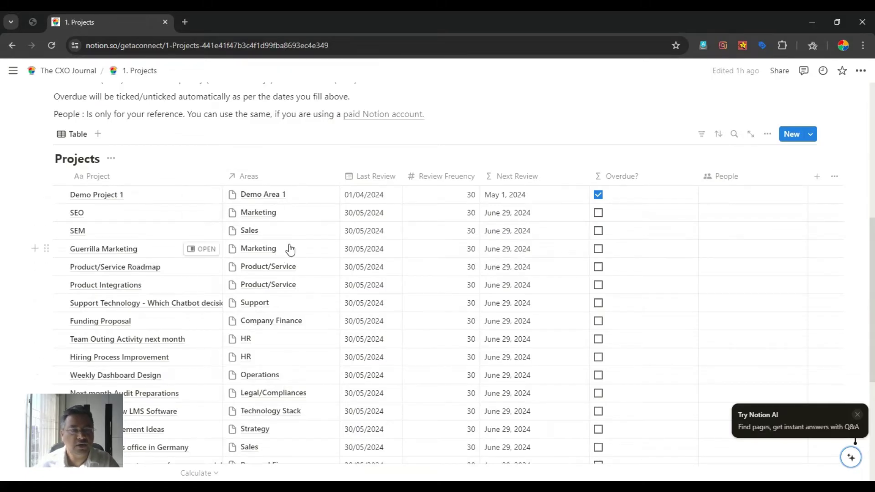
pyautogui.scroll(-3, 289, 248)
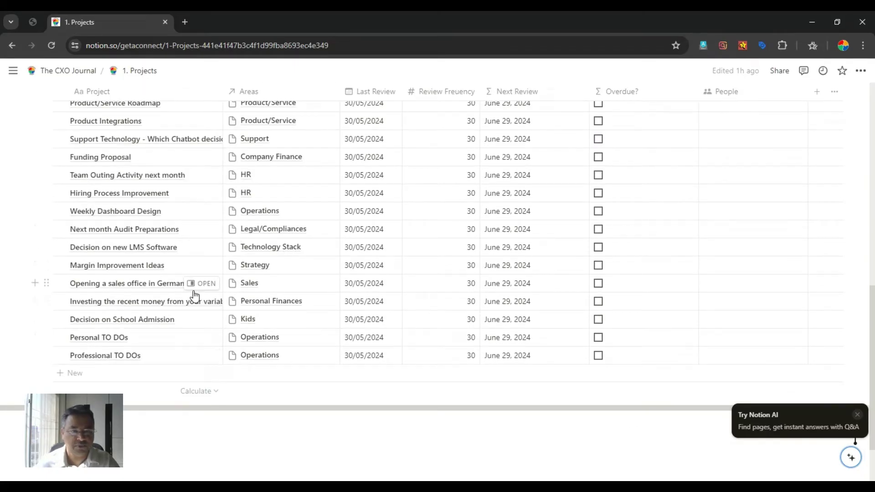
pyautogui.scroll(10, 191, 296)
pyautogui.scroll(-2, 195, 294)
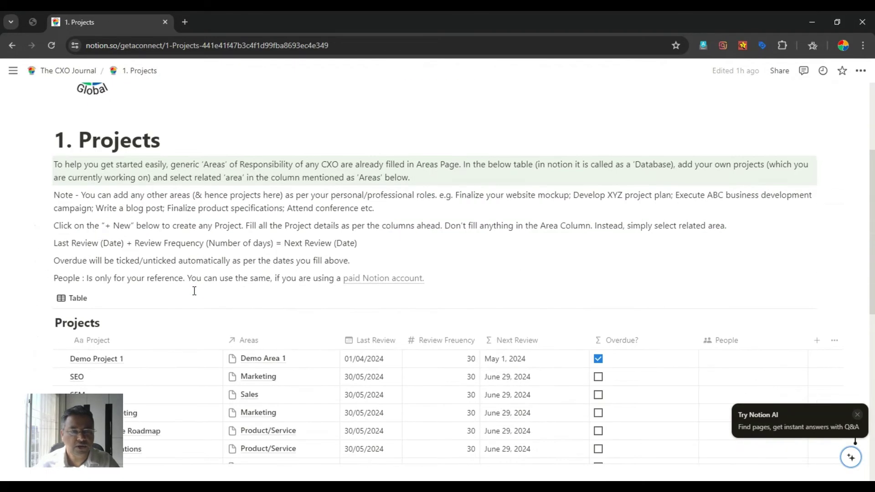
pyautogui.scroll(3, 194, 291)
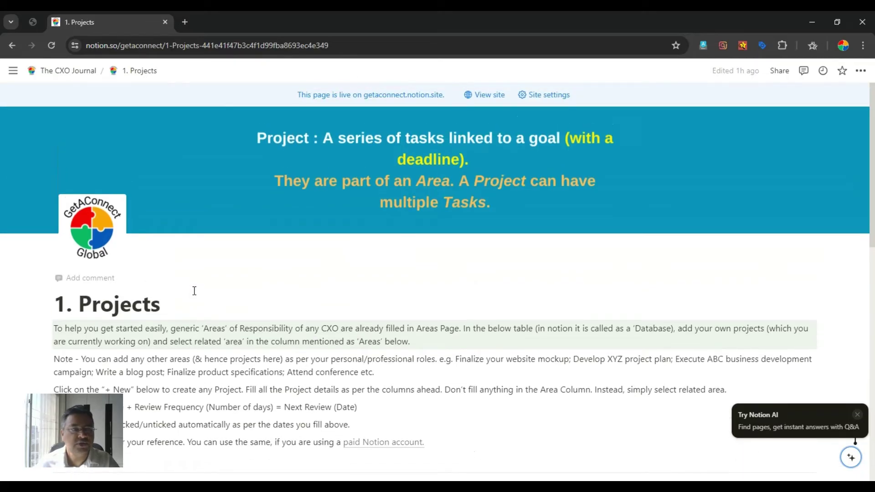
pyautogui.scroll(-2, 194, 290)
pyautogui.scroll(2, 137, 182)
pyautogui.click(68, 70)
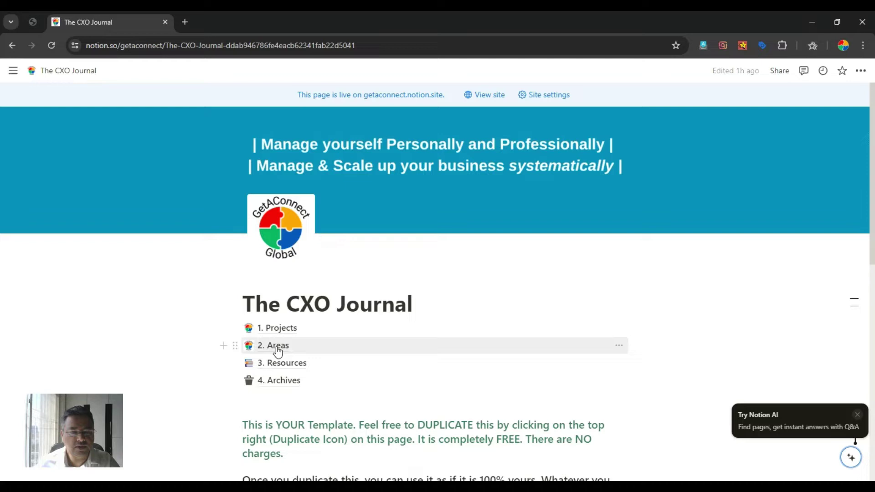
pyautogui.click(277, 347)
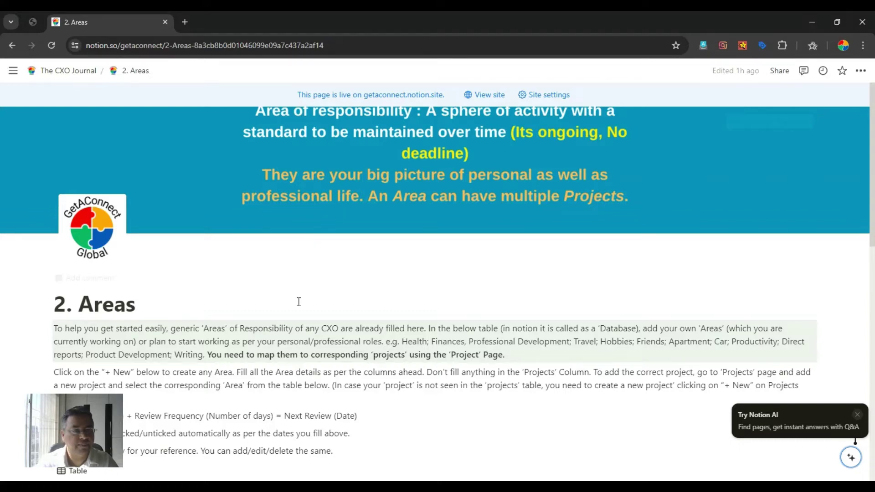
pyautogui.scroll(-5, 278, 301)
pyautogui.scroll(-3, 137, 308)
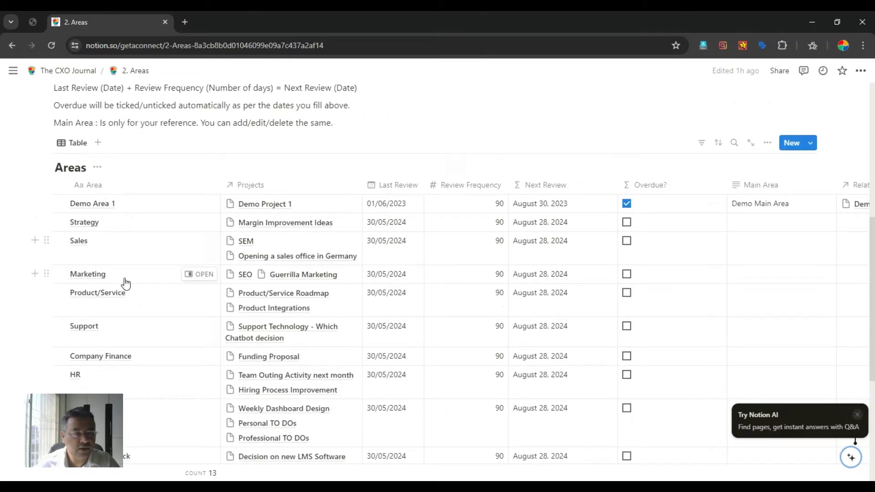
pyautogui.scroll(-3, 141, 328)
pyautogui.scroll(-2, 143, 332)
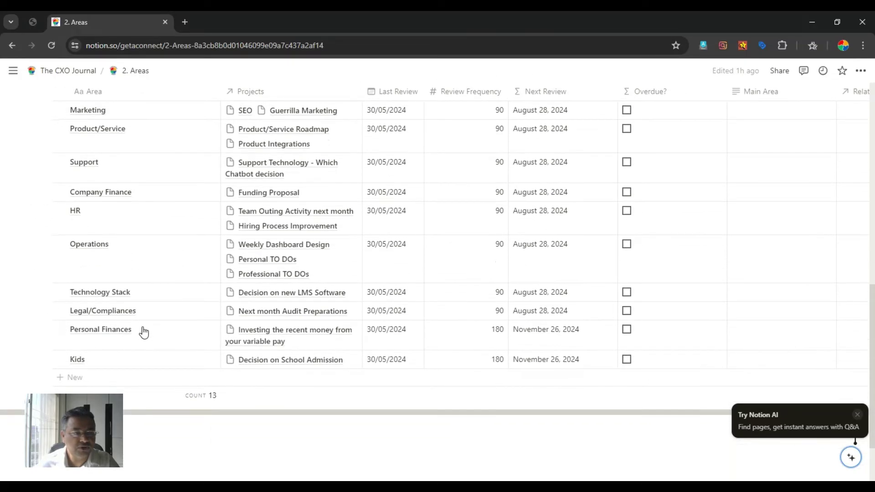
pyautogui.scroll(2, 144, 195)
pyautogui.scroll(-4, 153, 260)
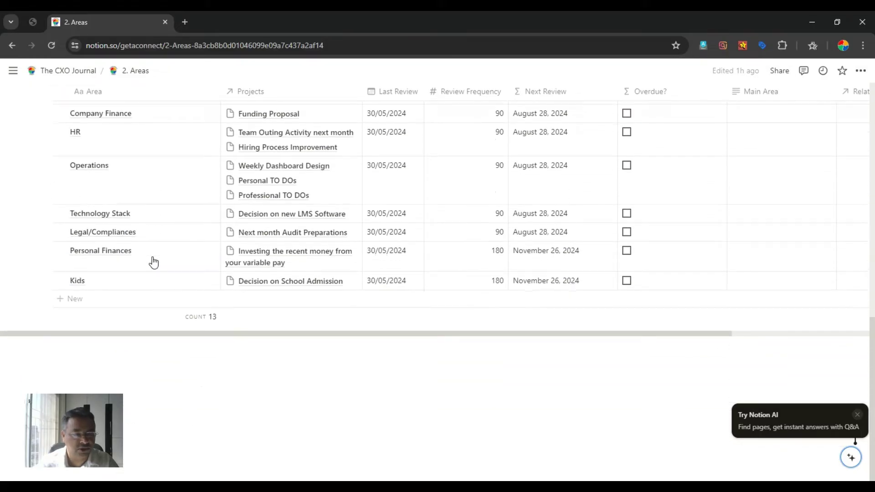
pyautogui.scroll(5, 153, 263)
pyautogui.scroll(-2, 153, 262)
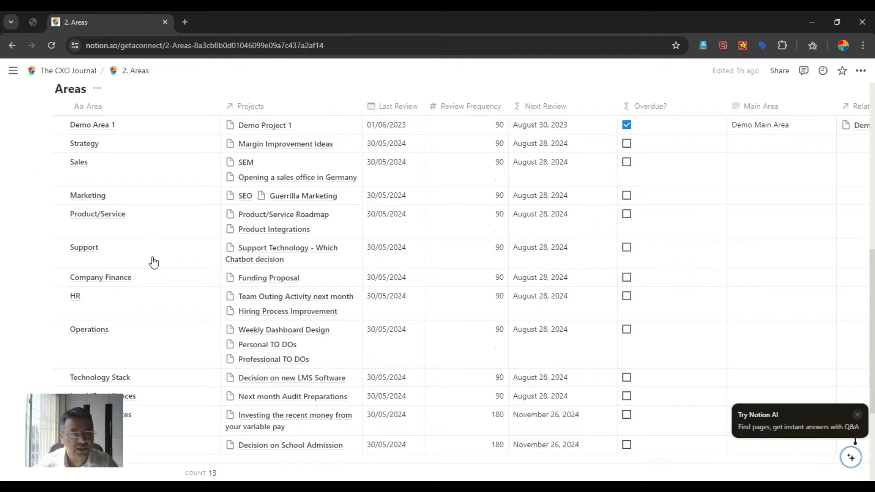
pyautogui.scroll(-3, 153, 263)
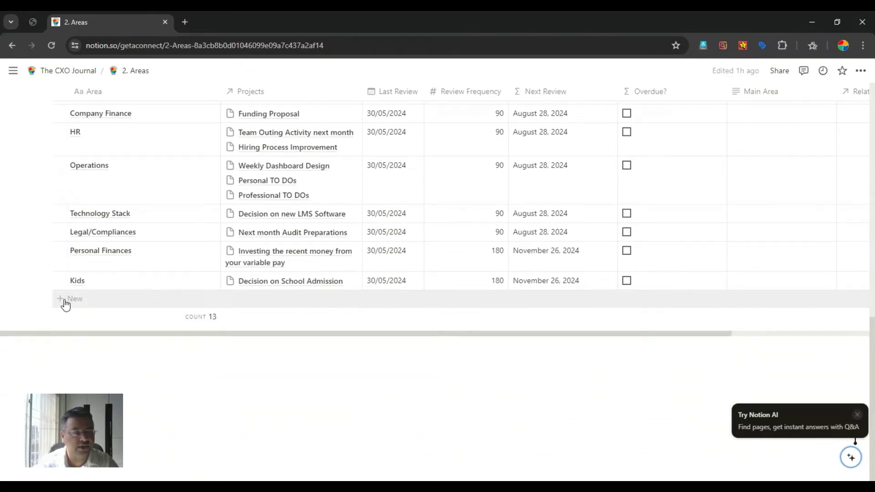
# Step: Add two empty rows to the Areas table, taking it from 13 to 15 entries
pyautogui.click(65, 301)
pyautogui.moveTo(4, 306)
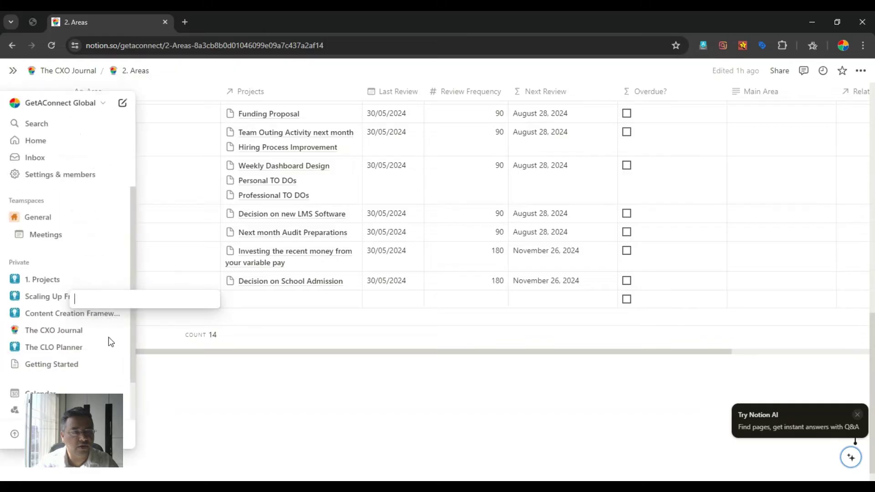
pyautogui.press('Escape')
pyautogui.scroll(2, 110, 319)
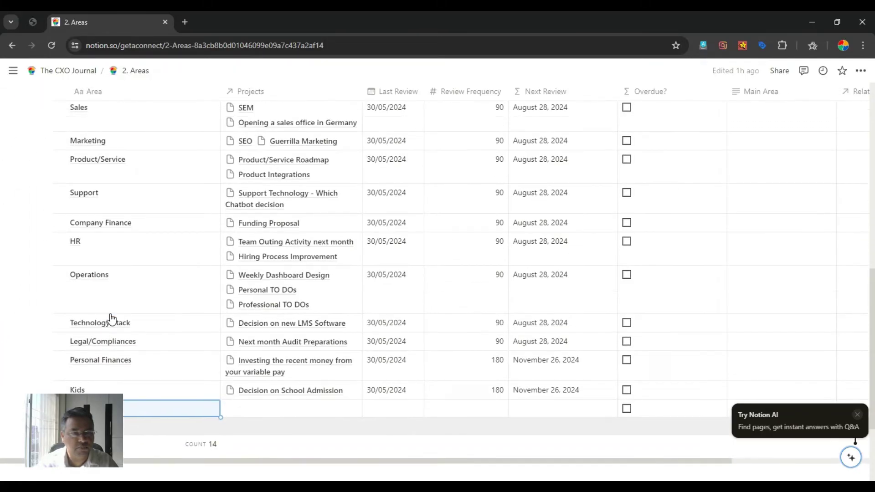
pyautogui.scroll(2, 111, 318)
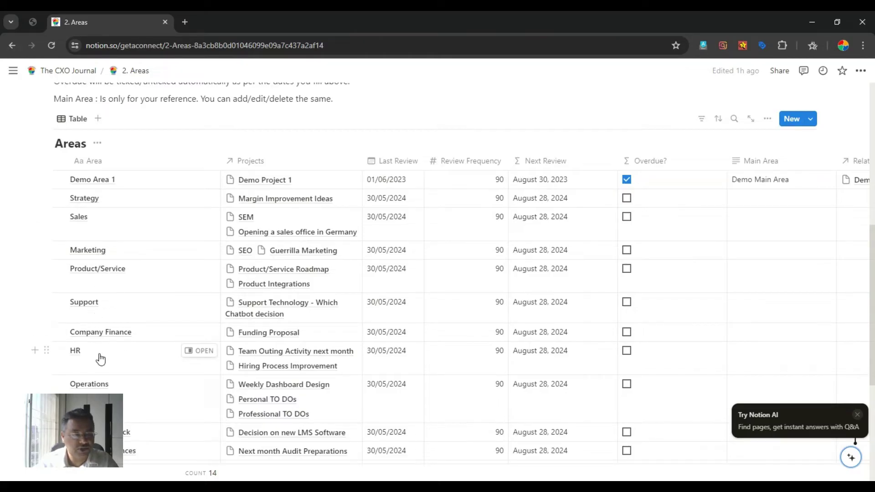
pyautogui.scroll(-2, 108, 391)
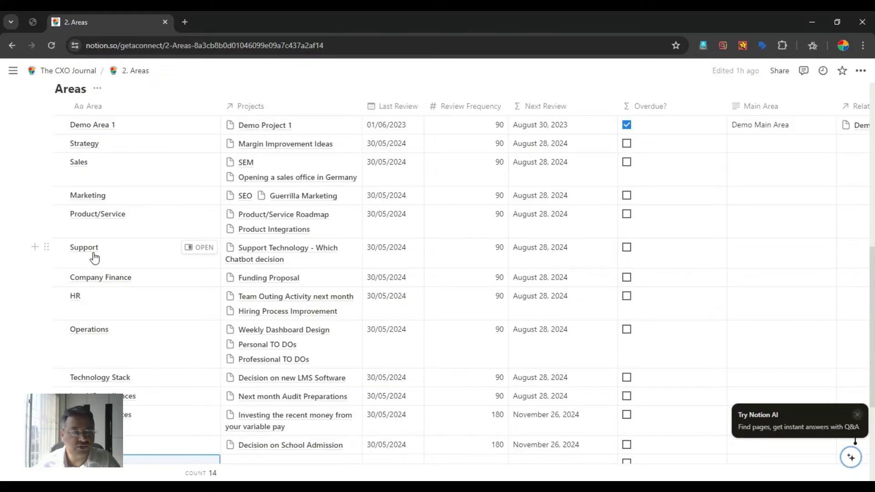
pyautogui.scroll(-4, 94, 258)
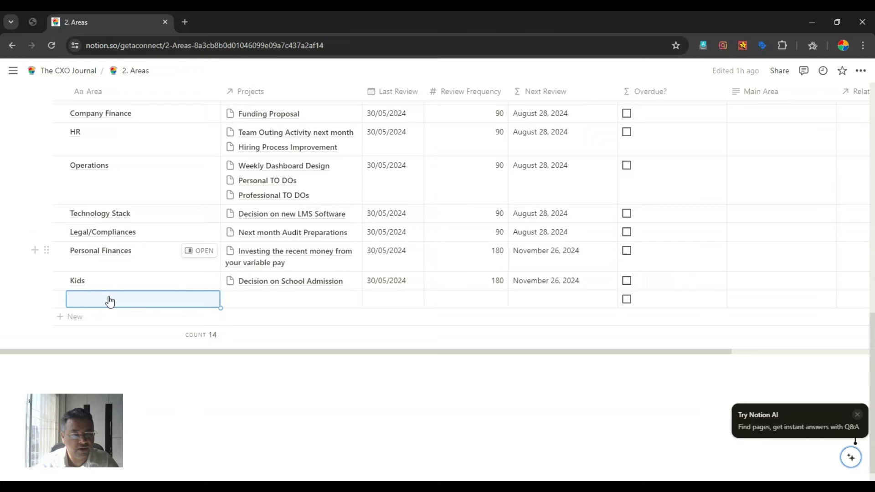
pyautogui.click(63, 321)
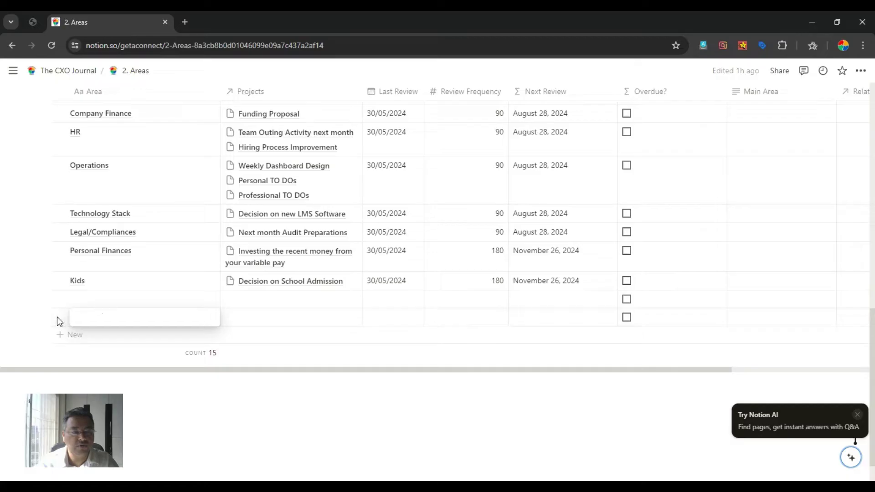
# Step: Return to The CXO Journal home, reopen 1. Projects and bring its projects table into view
pyautogui.scroll(10, 96, 292)
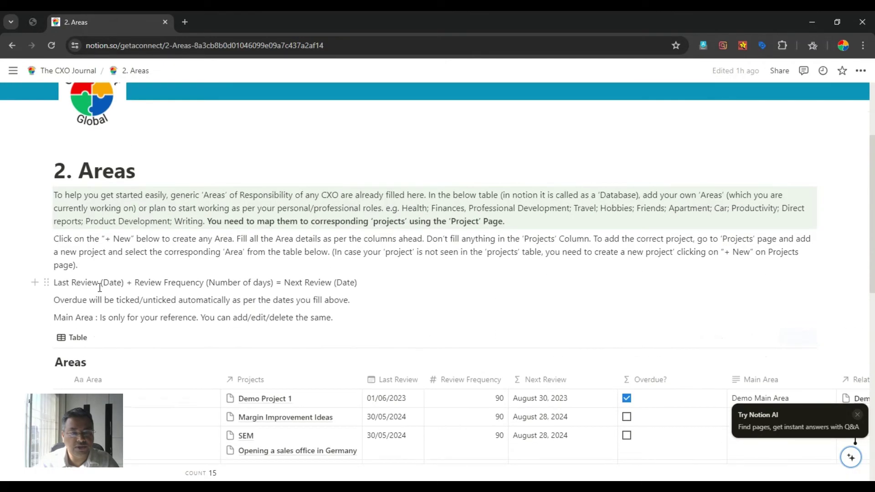
pyautogui.scroll(-4, 98, 292)
pyautogui.scroll(-3, 100, 293)
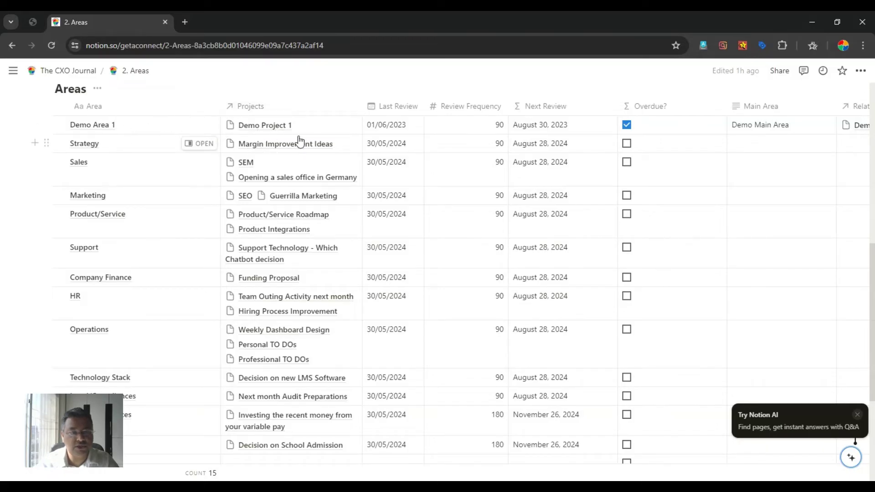
pyautogui.click(68, 70)
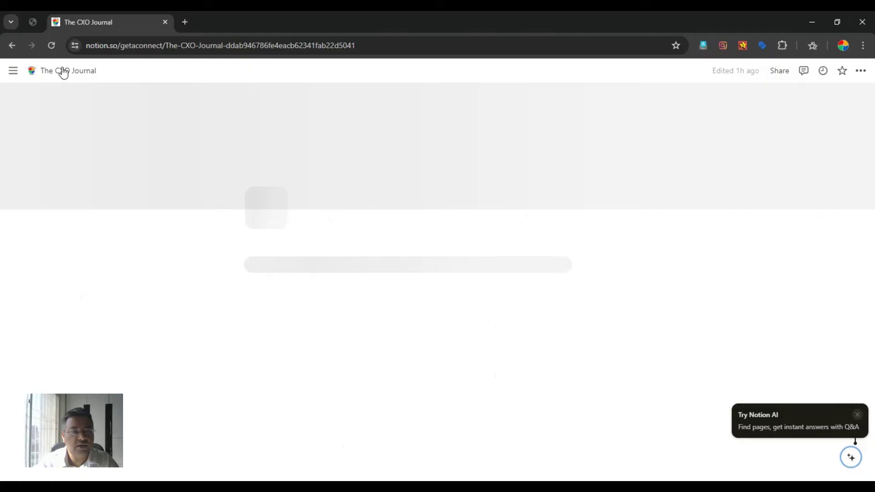
pyautogui.scroll(-2, 238, 264)
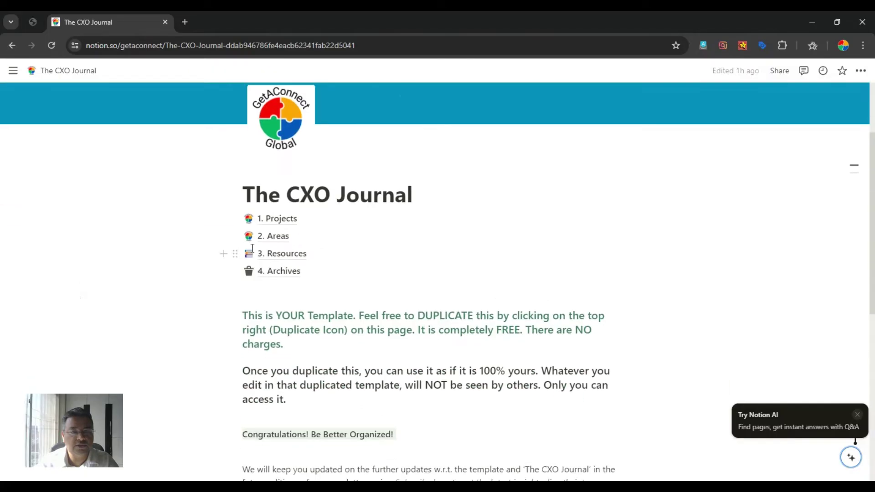
pyautogui.click(280, 220)
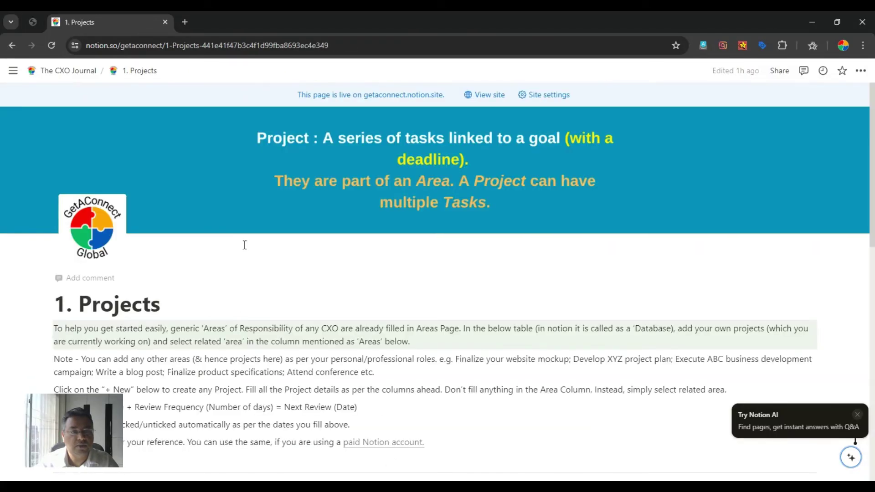
pyautogui.scroll(-5, 244, 244)
pyautogui.scroll(-6, 245, 245)
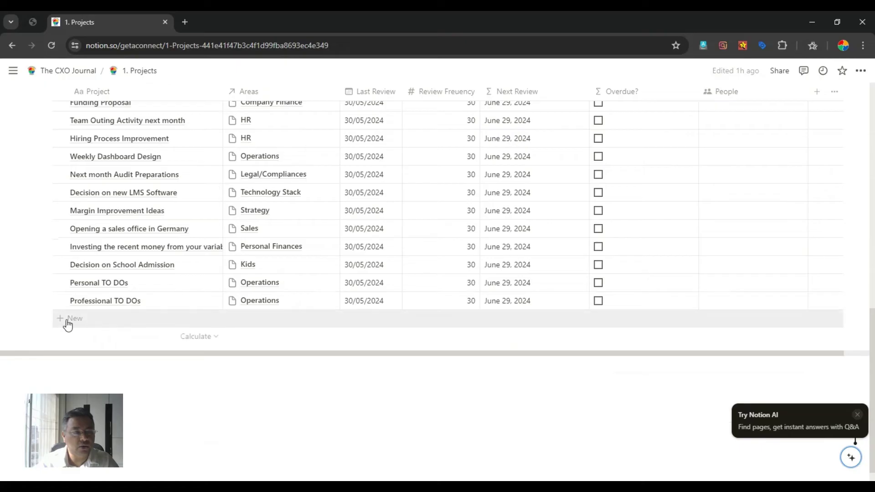
# Step: Add a 'Dummy Project' row to the Projects table, linked to the Demo Area 1 area
pyautogui.click(67, 323)
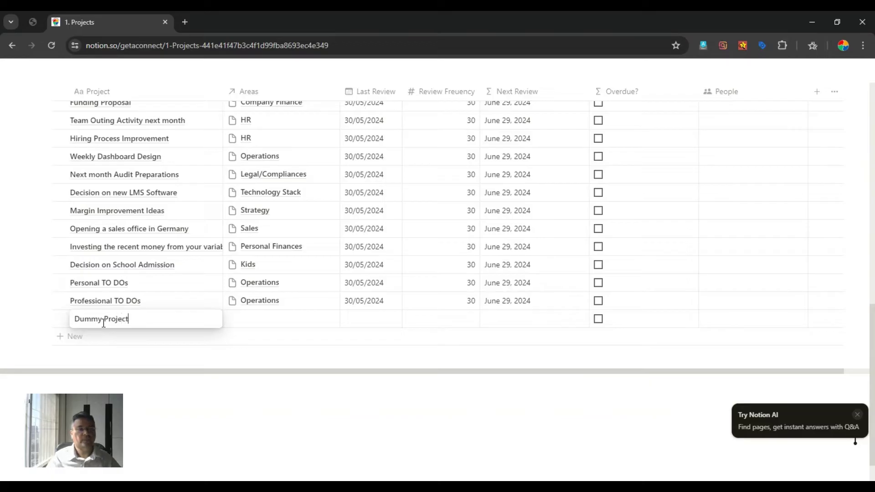
pyautogui.press('Return')
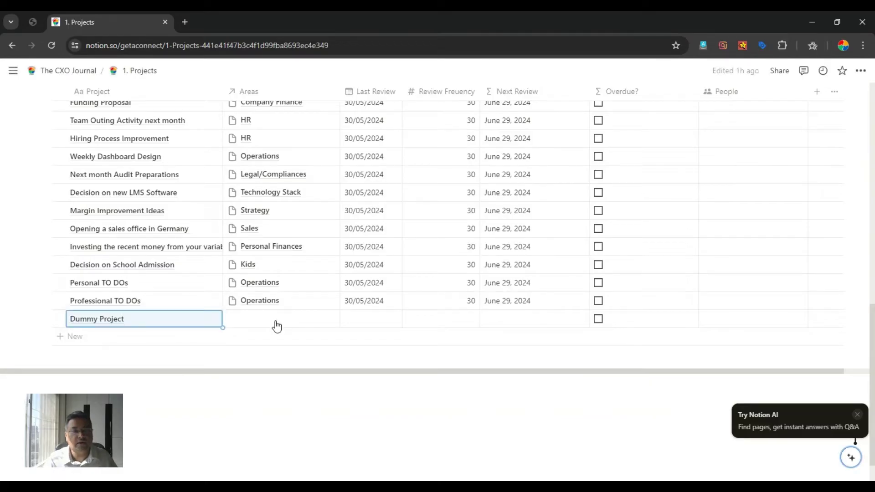
pyautogui.click(275, 321)
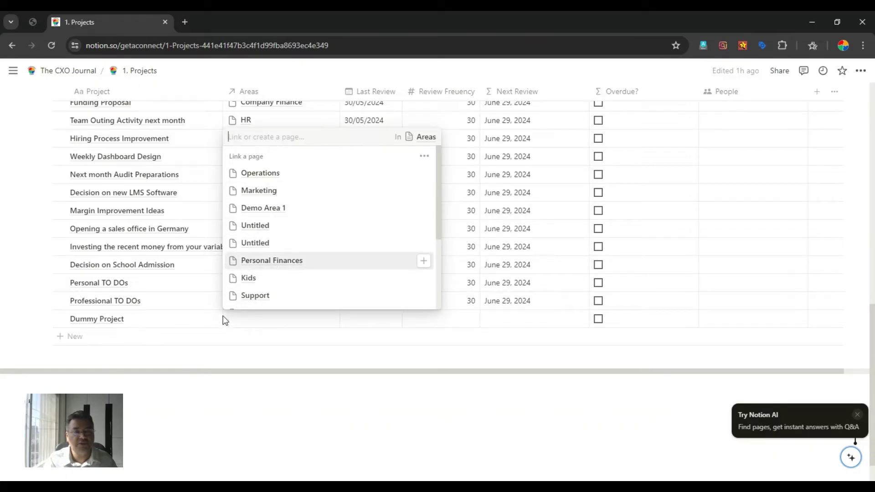
pyautogui.click(263, 208)
pyautogui.click(358, 329)
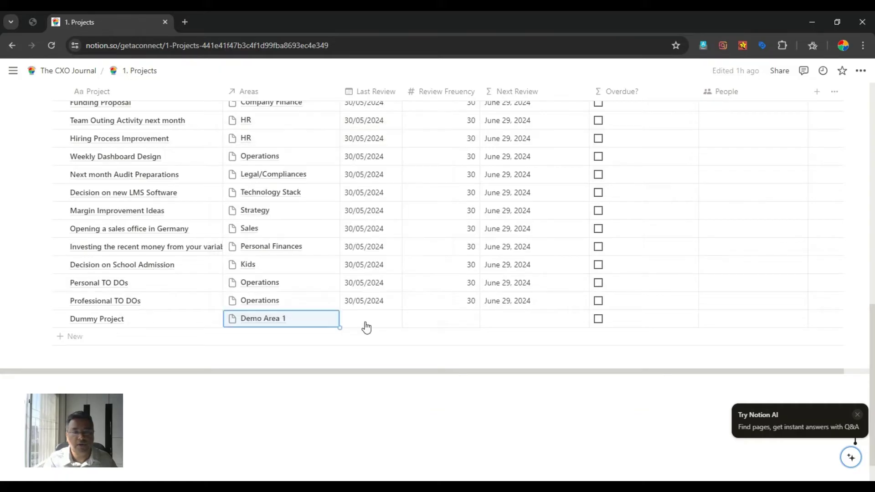
# Step: Give Dummy Project a 30/05/2024 Last Review and a Review Frequency of 30 days
pyautogui.click(370, 322)
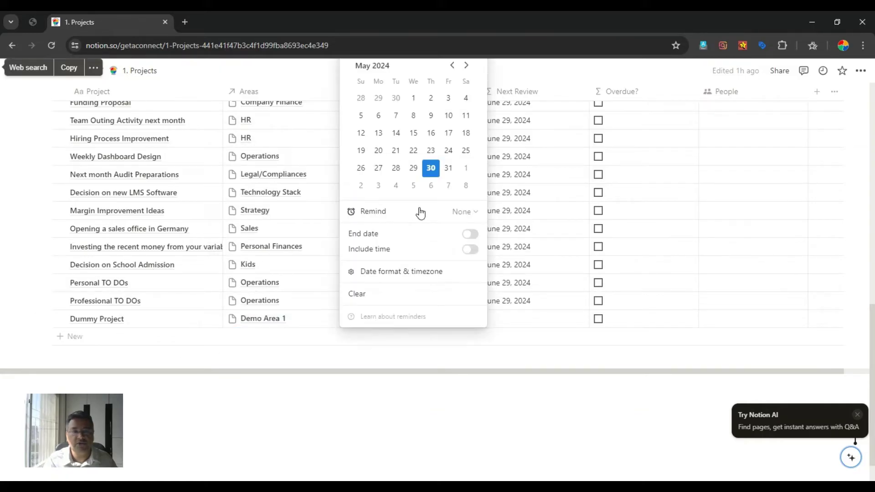
pyautogui.click(325, 324)
pyautogui.click(368, 320)
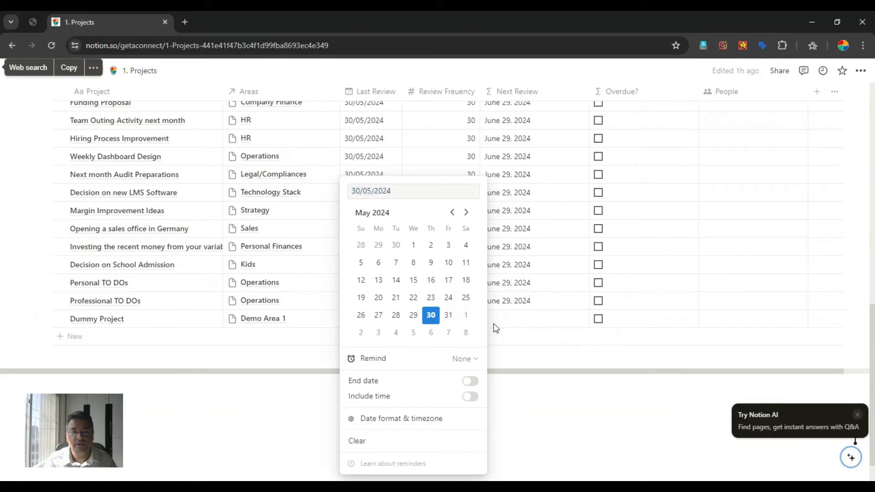
pyautogui.press('Escape')
pyautogui.click(435, 319)
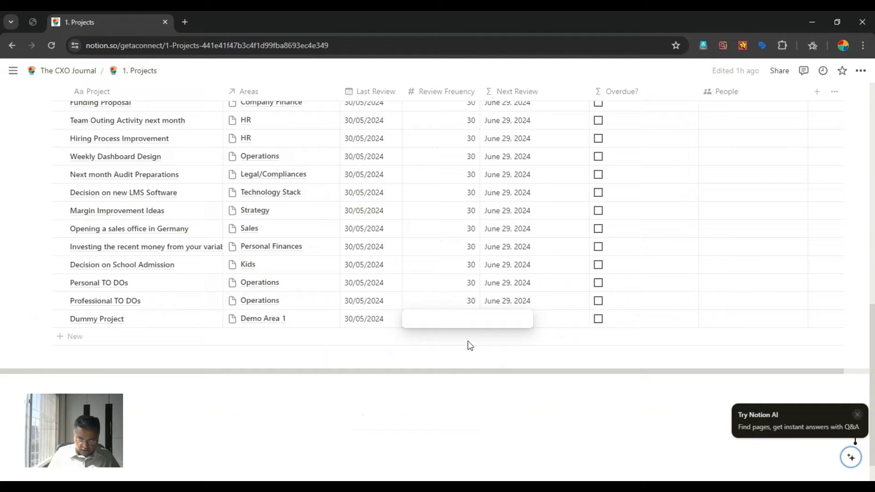
pyautogui.write('30')
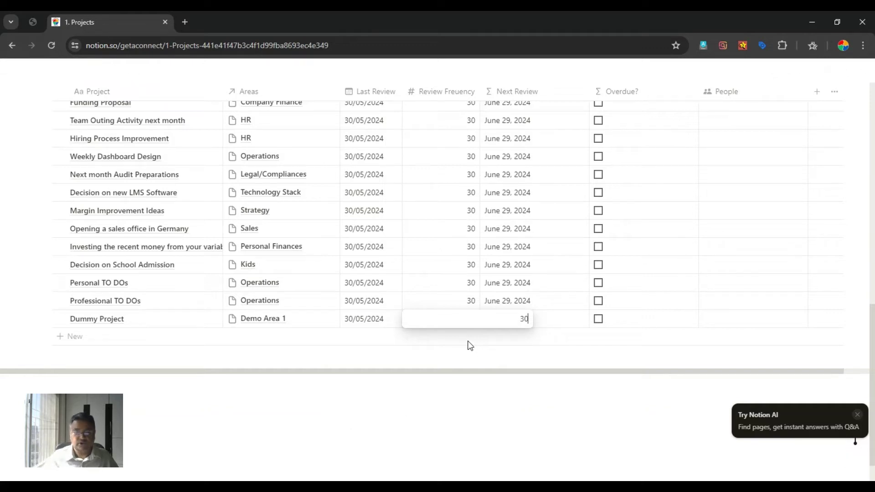
pyautogui.press('Return')
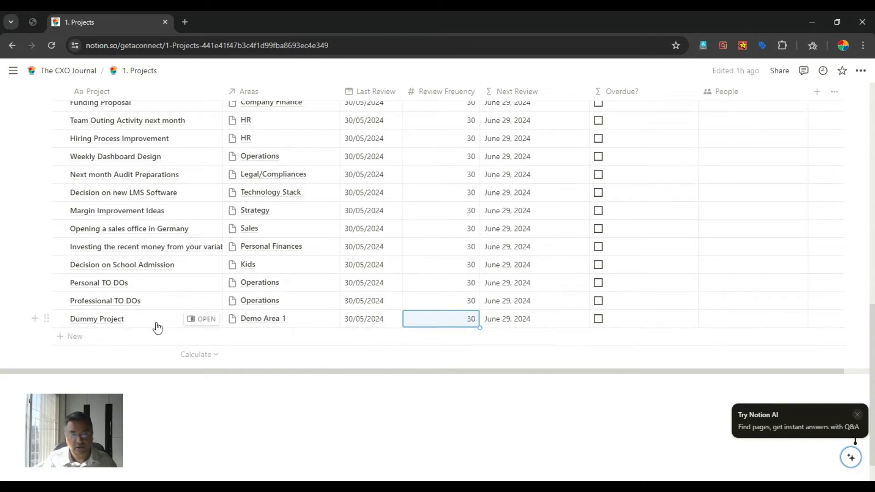
# Step: Go back to The CXO Journal home and view the Areas table on the 2. Areas page
pyautogui.click(80, 72)
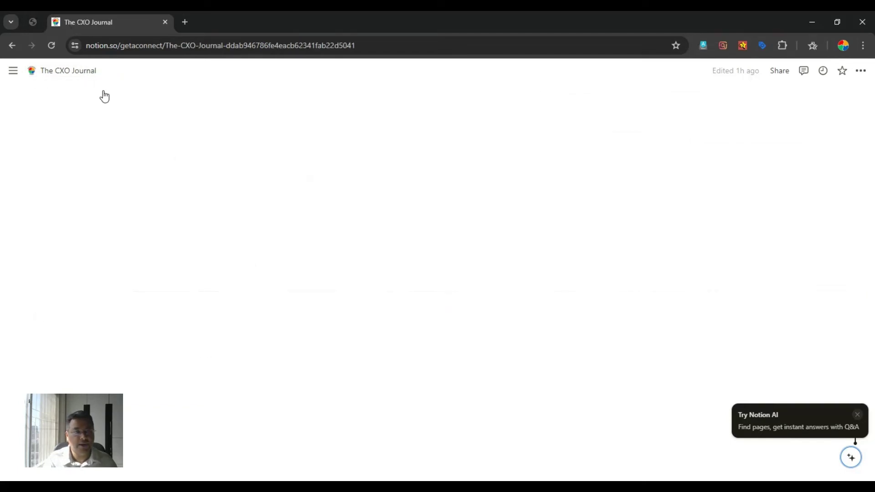
pyautogui.scroll(-3, 273, 274)
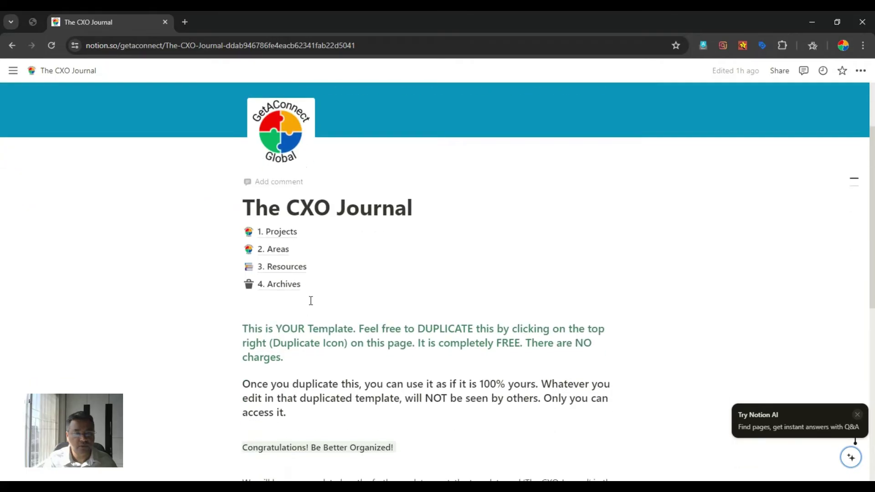
pyautogui.click(315, 296)
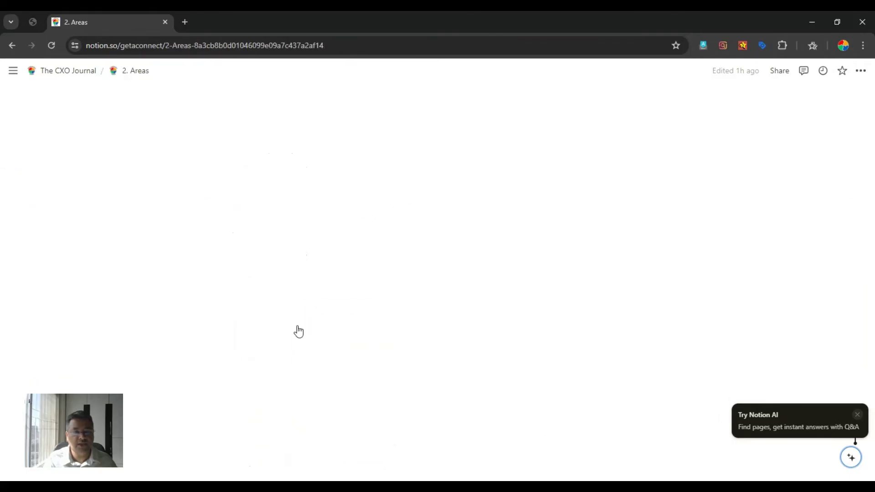
pyautogui.scroll(-7, 297, 326)
pyautogui.scroll(-3, 298, 327)
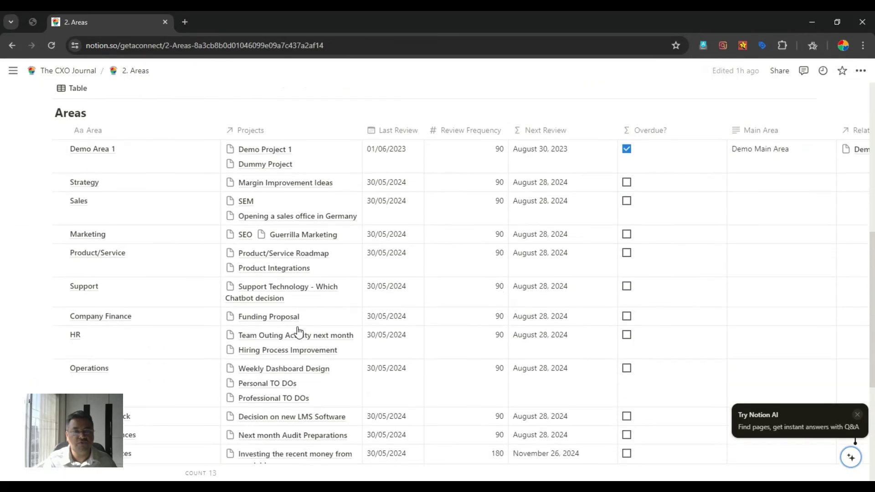
pyautogui.scroll(2, 299, 332)
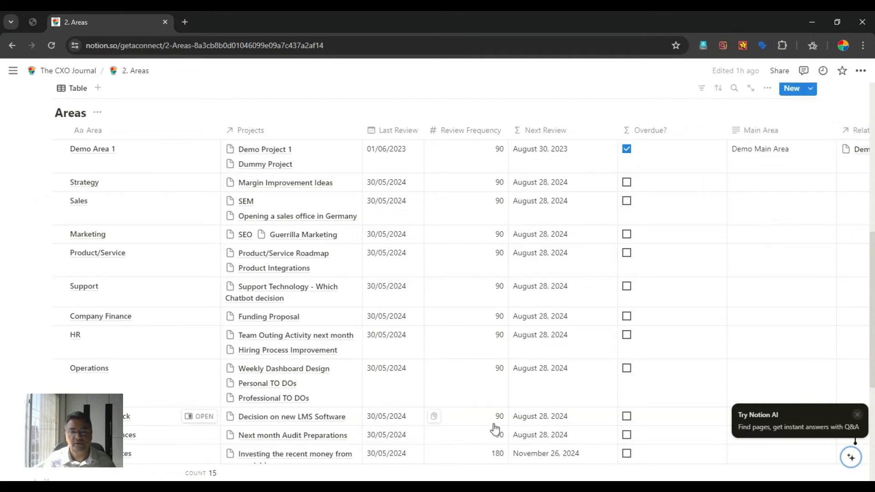
pyautogui.scroll(-5, 495, 428)
pyautogui.moveTo(331, 335); pyautogui.dragTo(576, 350)
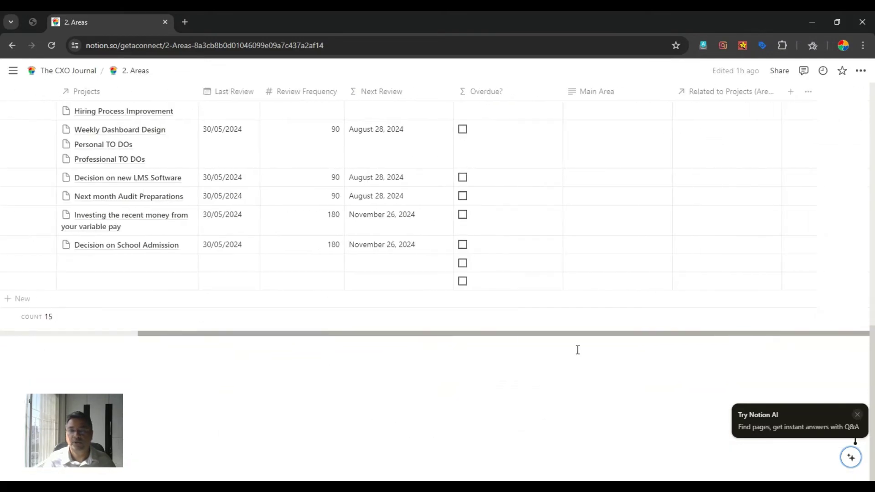
pyautogui.scroll(4, 577, 350)
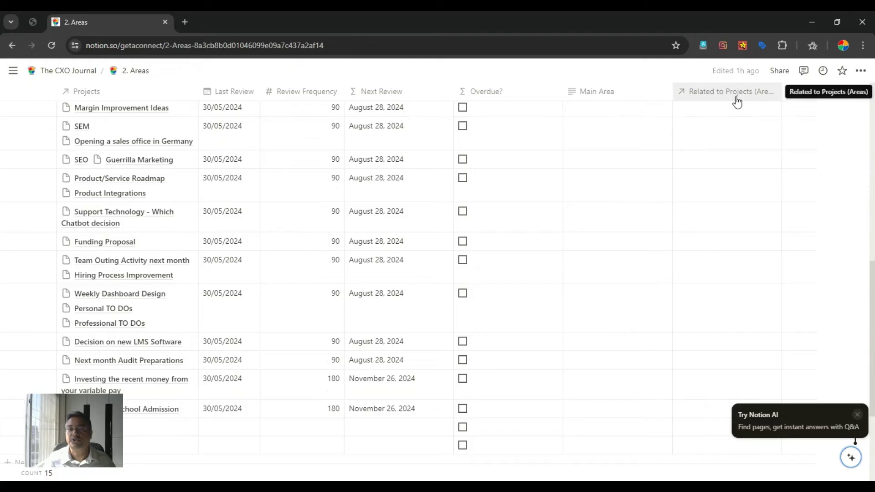
pyautogui.scroll(5, 528, 388)
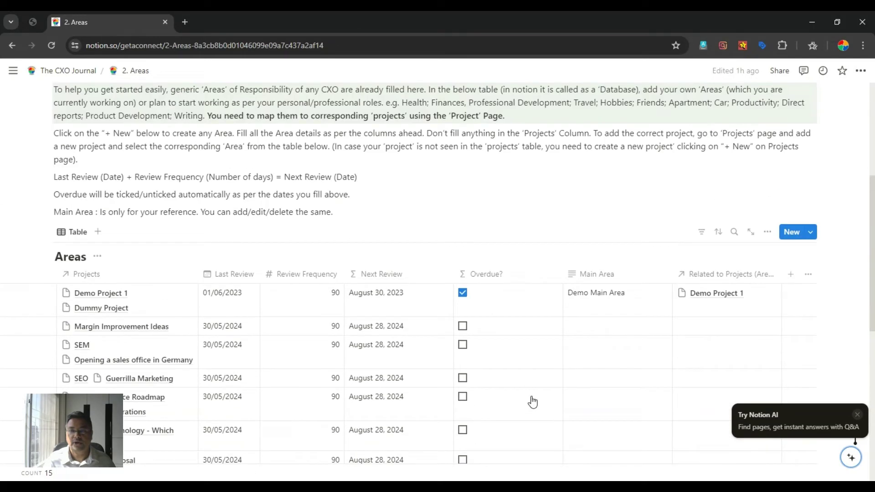
pyautogui.scroll(-2, 462, 454)
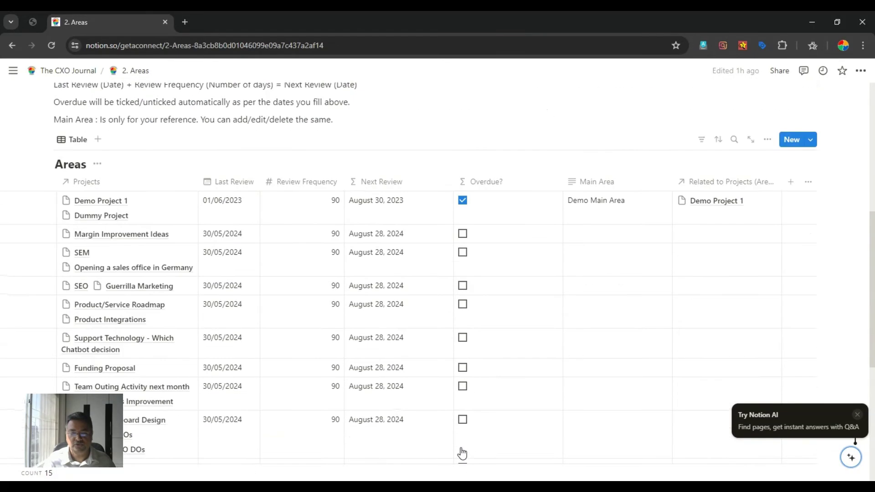
pyautogui.scroll(-2, 462, 453)
pyautogui.scroll(4, 273, 469)
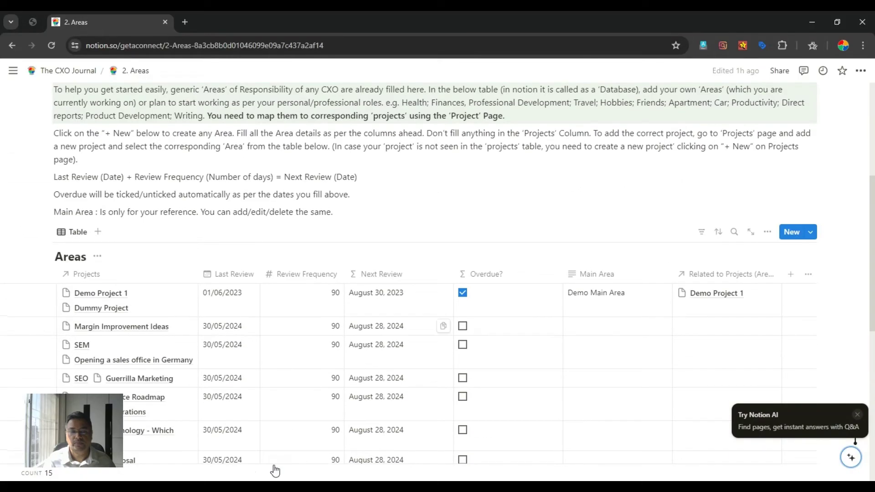
pyautogui.scroll(-1, 210, 406)
pyautogui.scroll(-5, 210, 405)
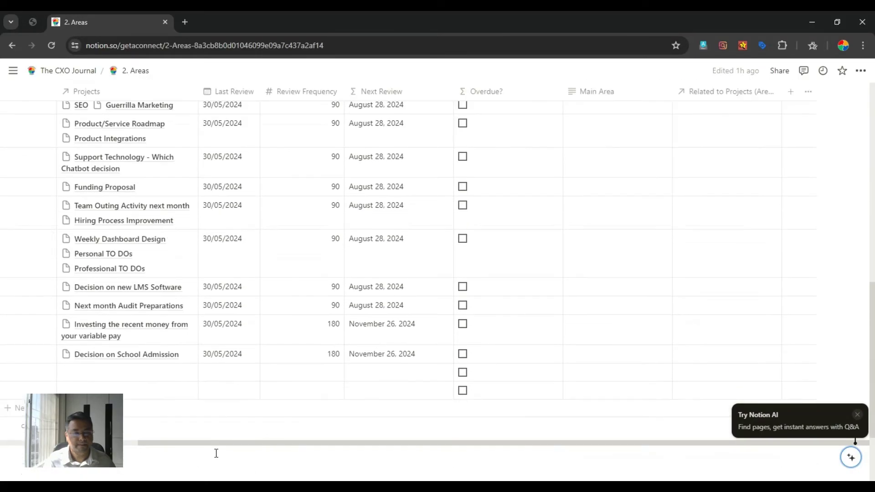
pyautogui.moveTo(221, 443); pyautogui.dragTo(83, 443)
pyautogui.scroll(5, 127, 417)
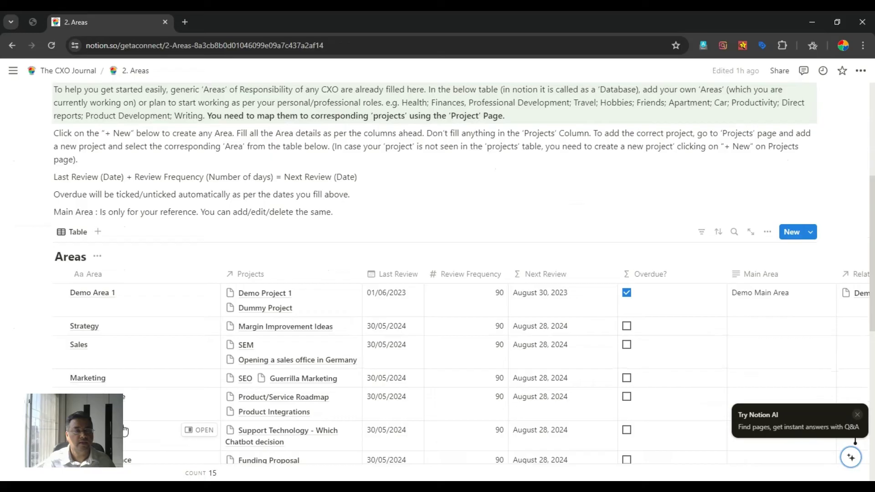
pyautogui.scroll(-1, 126, 417)
pyautogui.scroll(-2, 126, 418)
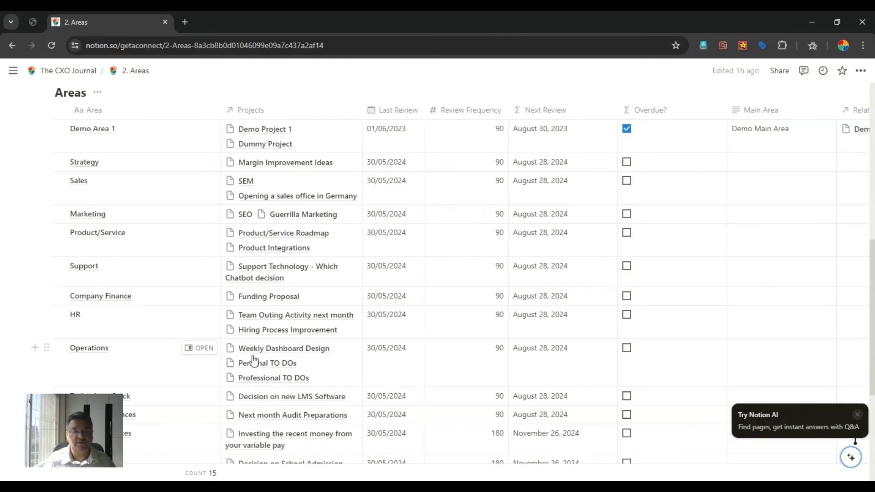
# Step: Open the Operations area's Professional TO DOs project as a full page
pyautogui.click(299, 382)
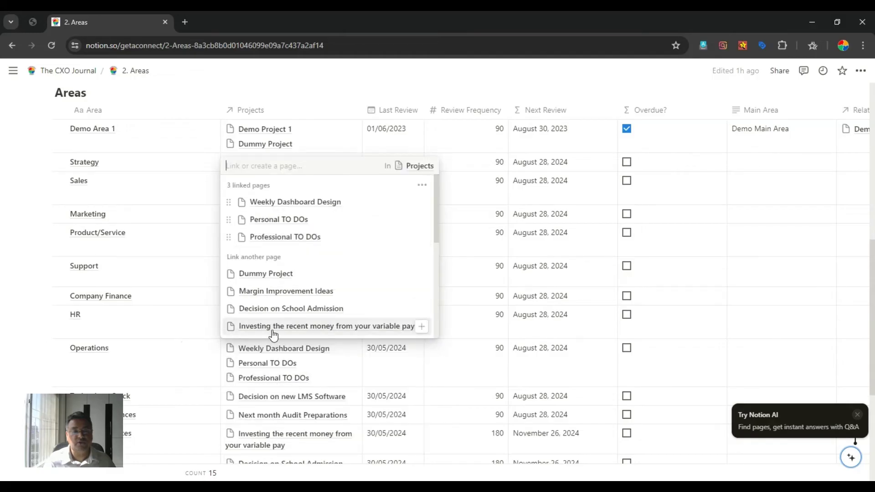
pyautogui.click(283, 237)
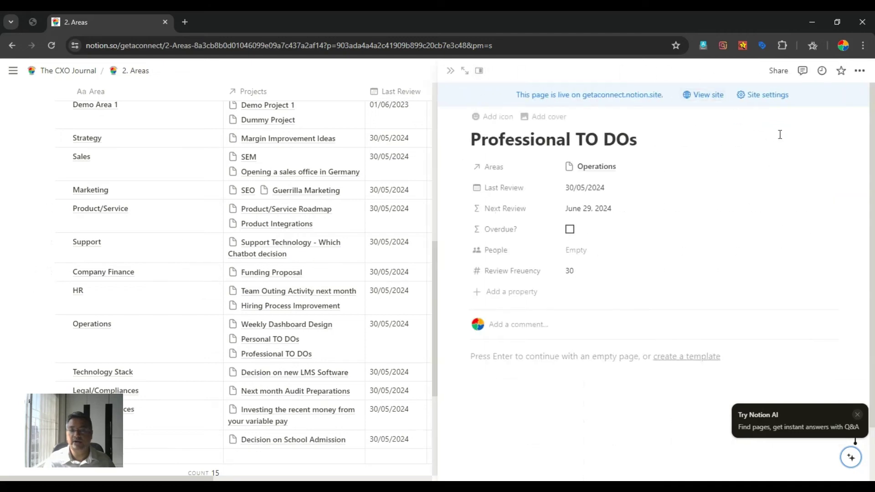
pyautogui.click(465, 70)
pyautogui.scroll(-3, 293, 328)
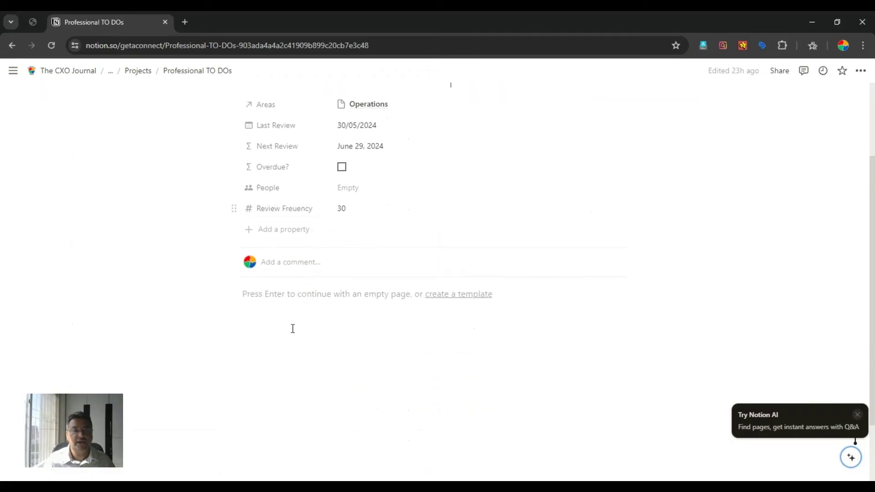
pyautogui.click(273, 297)
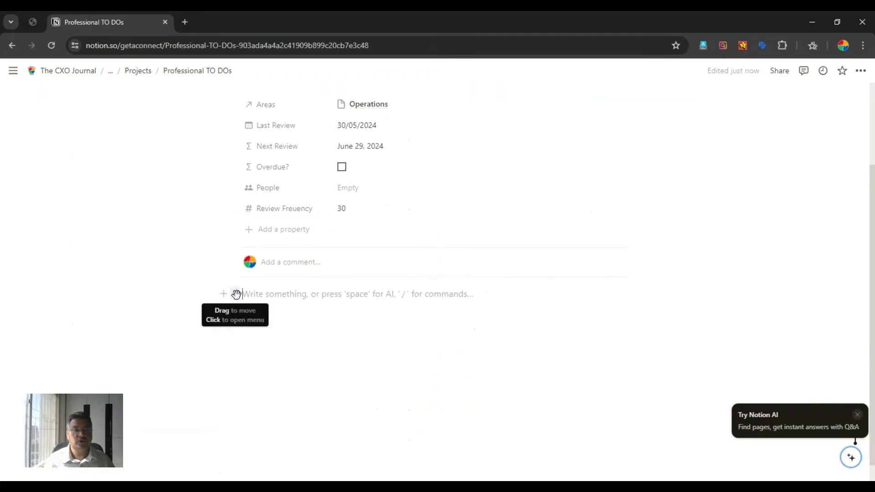
# Step: Go to the Projects database and preview the Funding Proposal project, then close the preview
pyautogui.scroll(3, 265, 310)
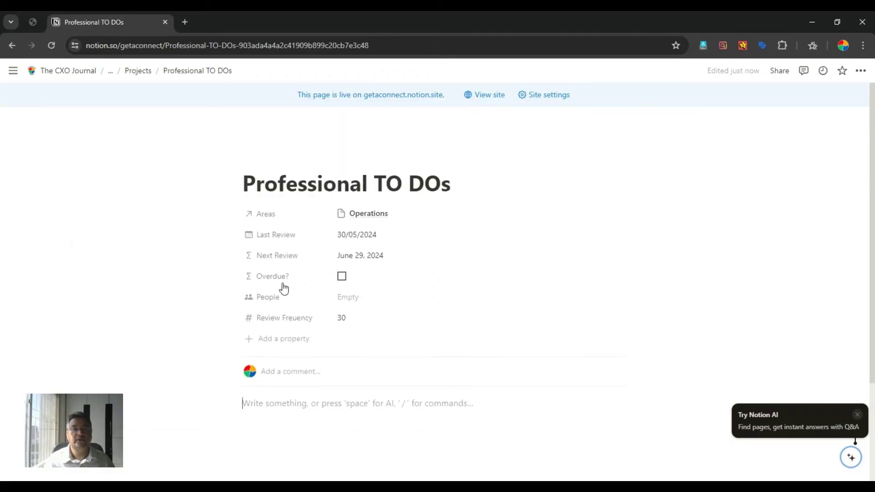
pyautogui.click(132, 73)
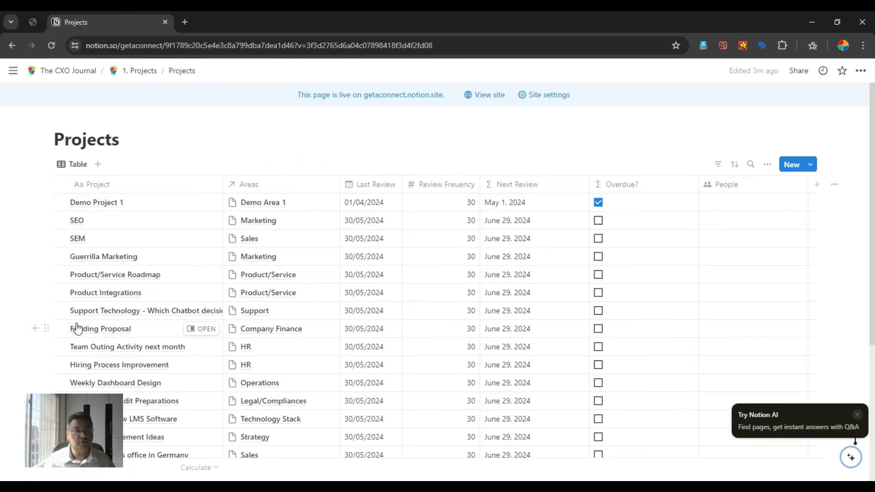
pyautogui.click(205, 332)
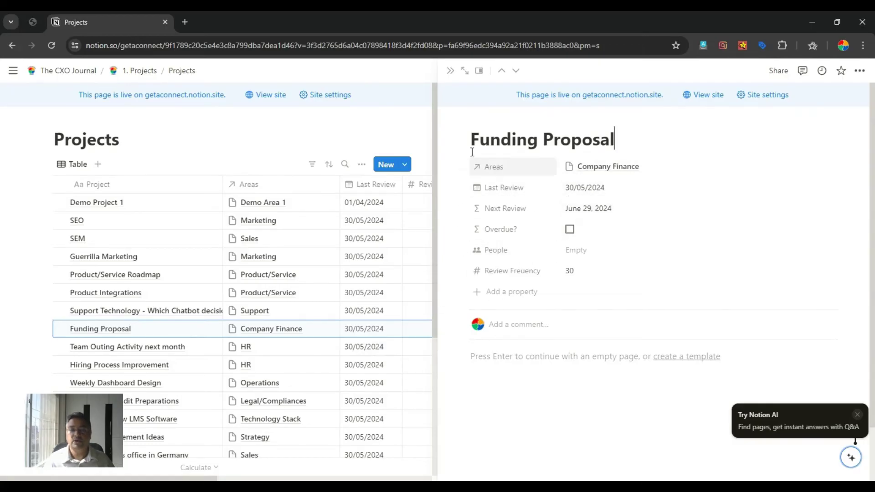
pyautogui.click(473, 376)
pyautogui.scroll(-1, 485, 371)
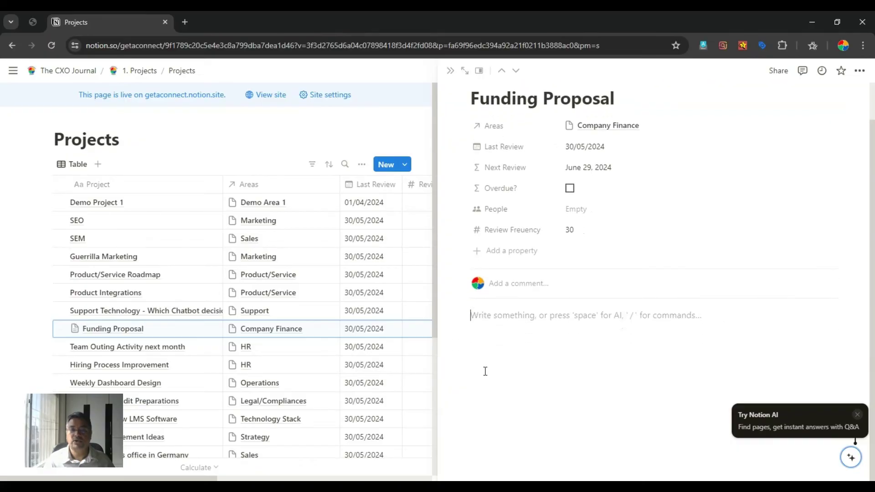
pyautogui.scroll(2, 485, 370)
pyautogui.scroll(-2, 484, 369)
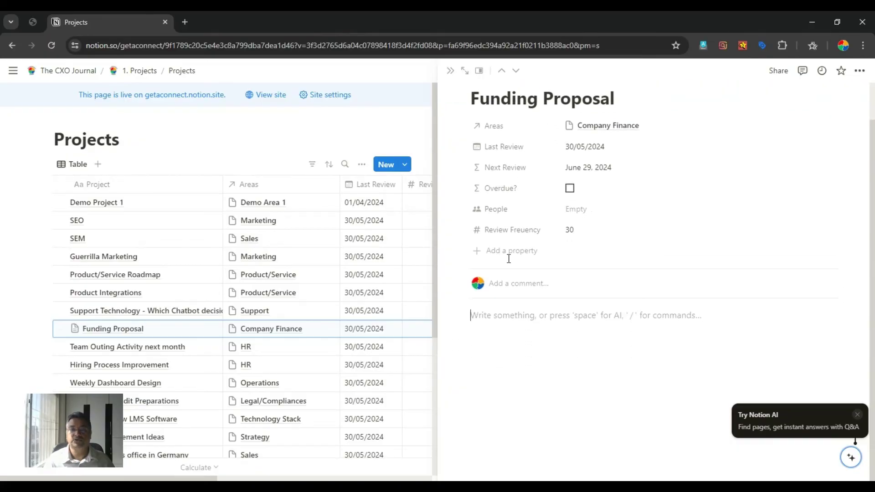
pyautogui.click(450, 71)
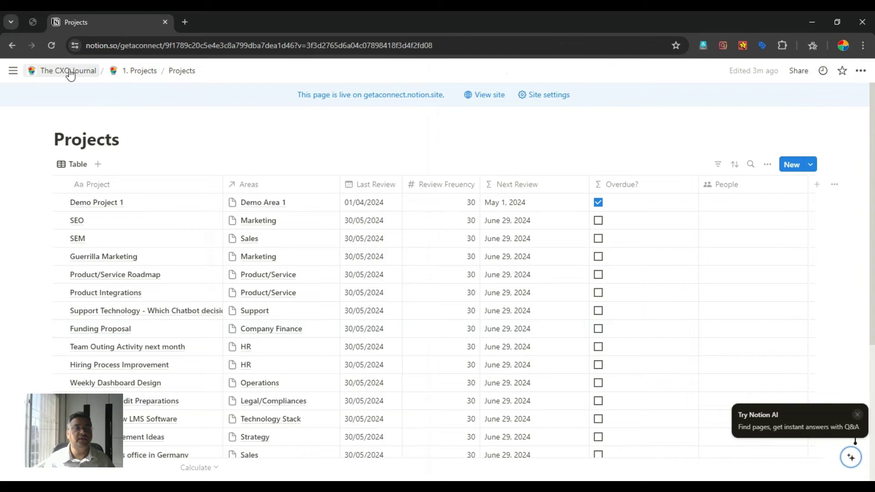
# Step: Navigate via the breadcrumbs back to The CXO Journal home page and its four section links
pyautogui.click(122, 71)
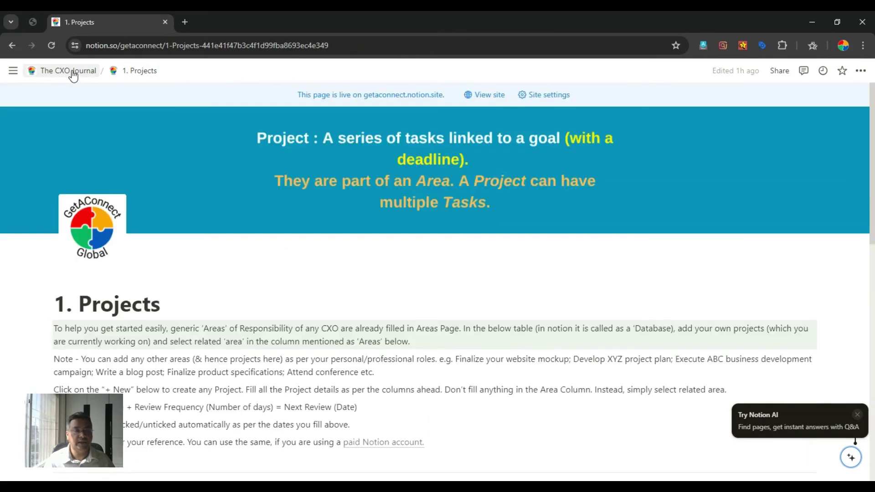
pyautogui.click(72, 78)
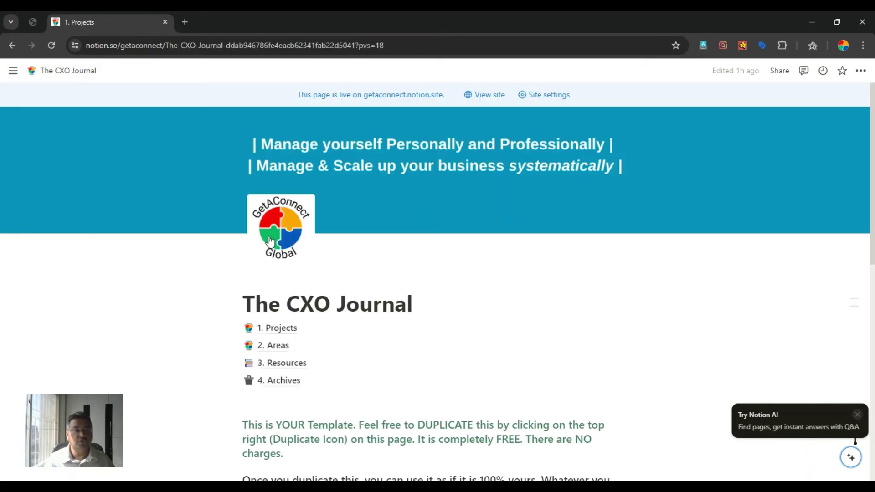
pyautogui.moveTo(268, 369)
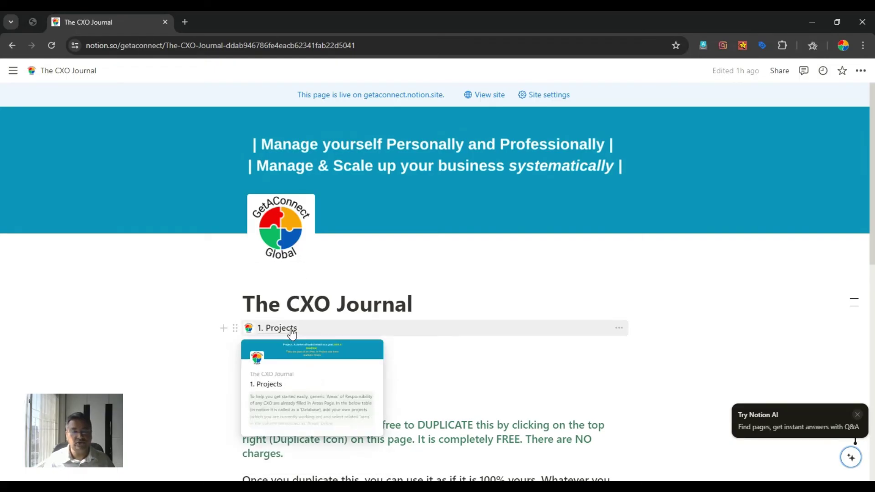
pyautogui.moveTo(292, 351)
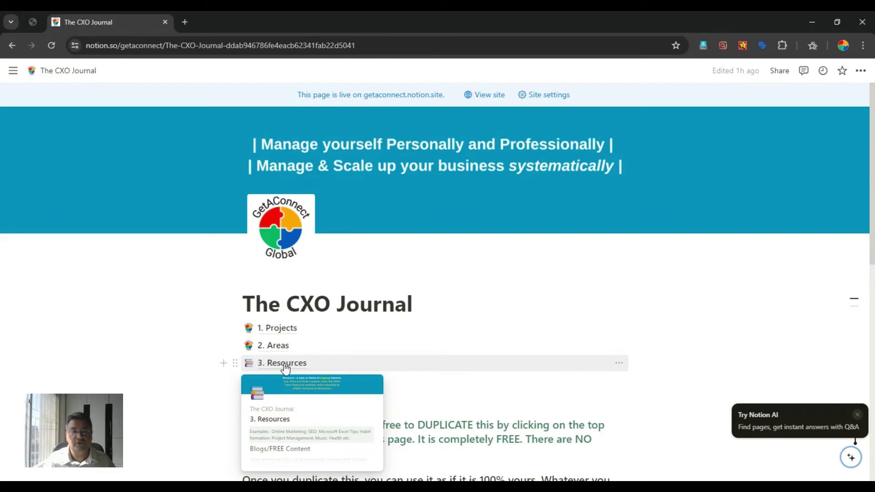
pyautogui.click(286, 364)
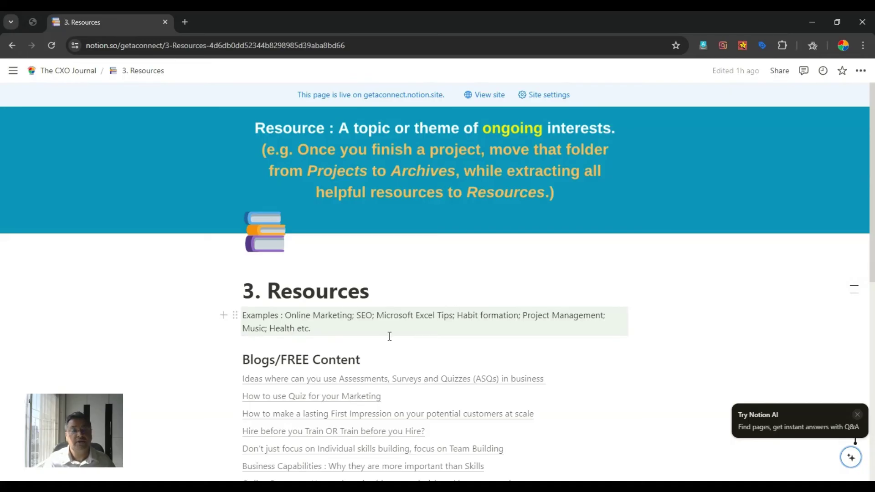
pyautogui.scroll(-4, 390, 337)
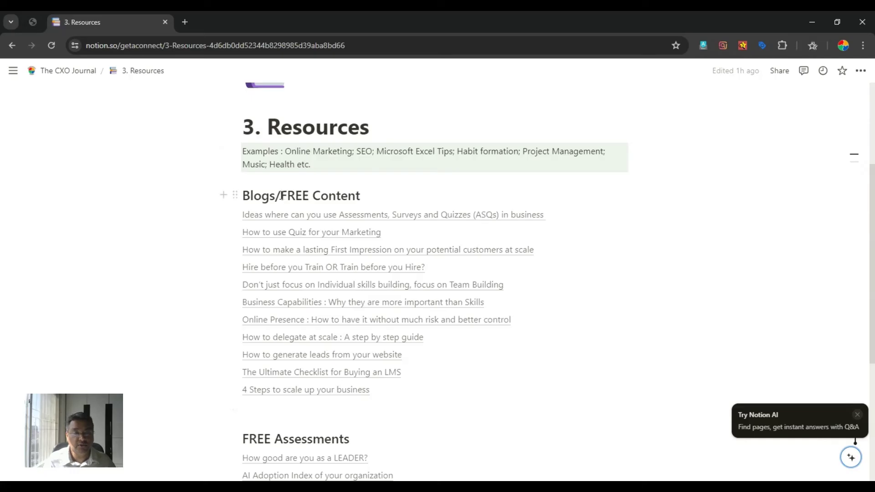
pyautogui.scroll(-4, 291, 287)
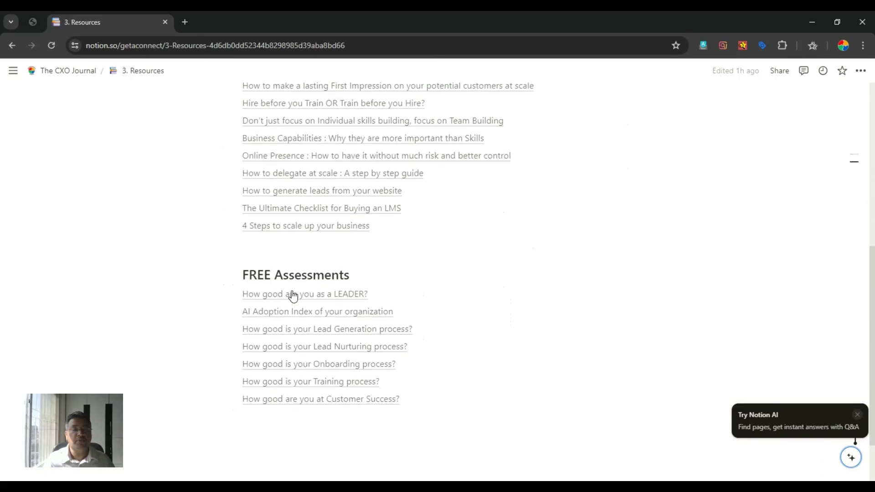
pyautogui.scroll(4, 289, 262)
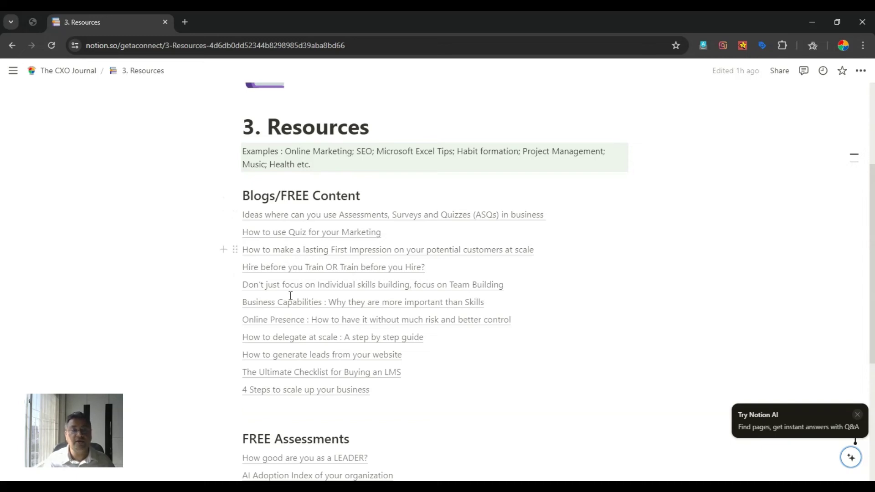
pyautogui.scroll(-5, 293, 367)
pyautogui.scroll(6, 283, 199)
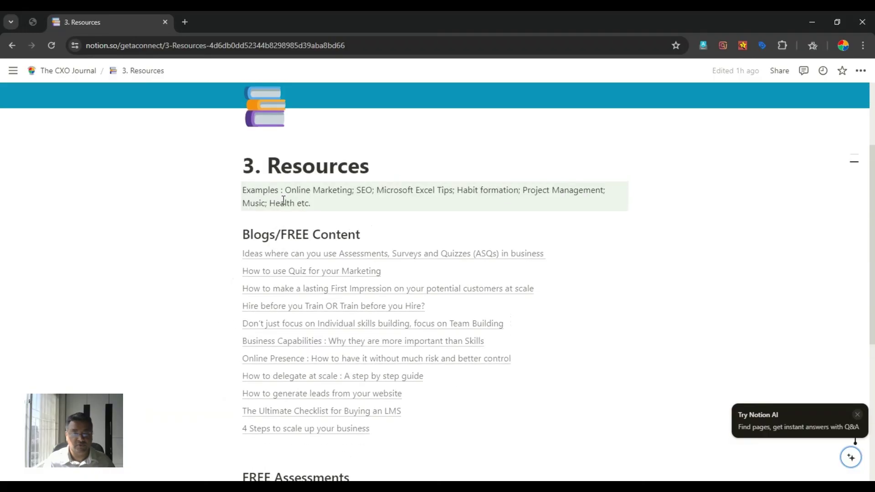
pyautogui.scroll(-5, 283, 198)
pyautogui.moveTo(248, 285)
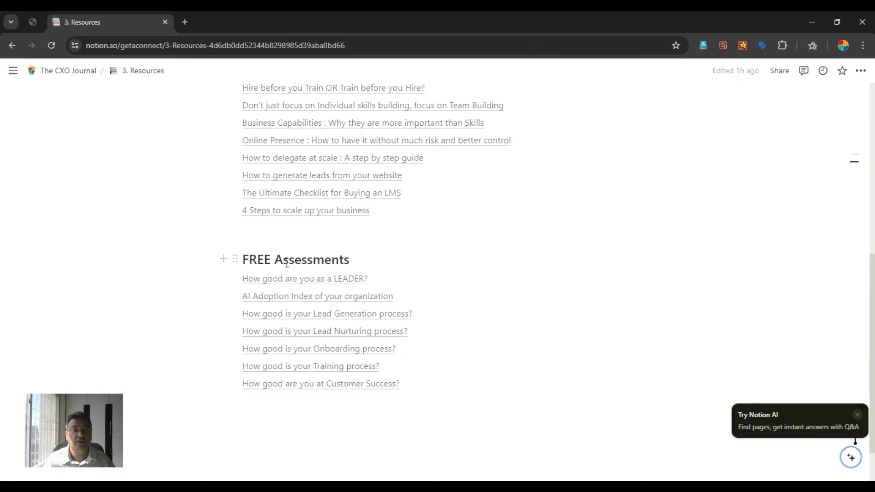
# Step: Scroll through the Resources page's eleven Blogs/FREE Content article links, including How to use Quiz for your Marketing
pyautogui.scroll(5, 292, 274)
pyautogui.moveTo(306, 296)
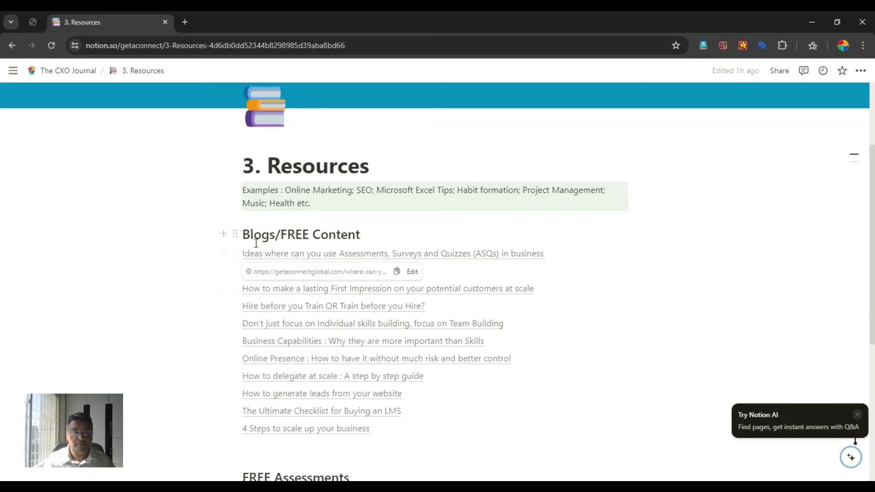
pyautogui.scroll(-3, 300, 395)
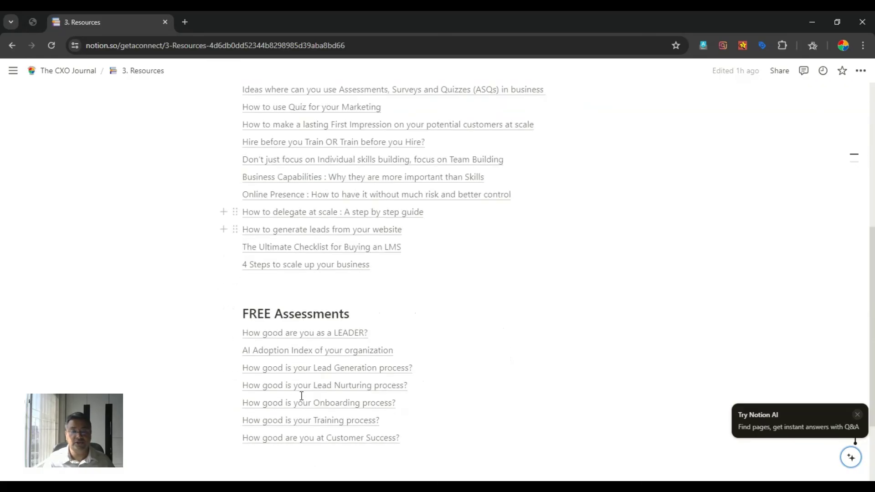
pyautogui.scroll(-2, 301, 395)
pyautogui.scroll(5, 308, 335)
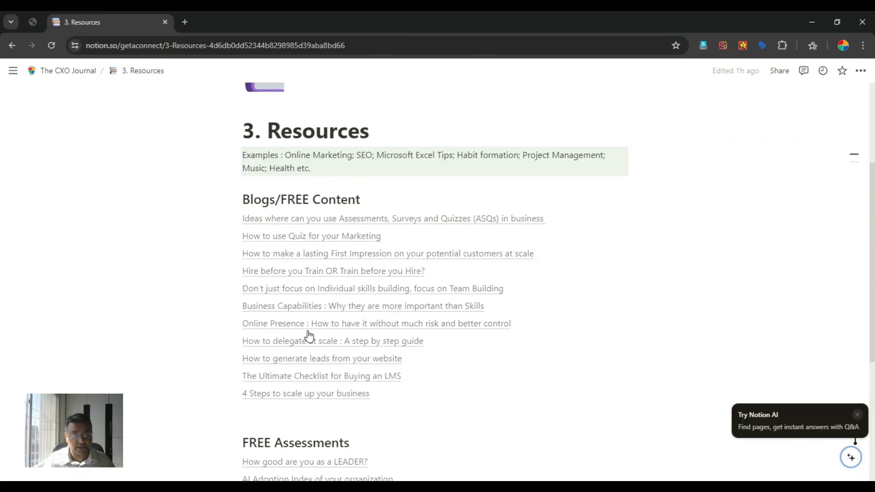
pyautogui.scroll(-1, 309, 337)
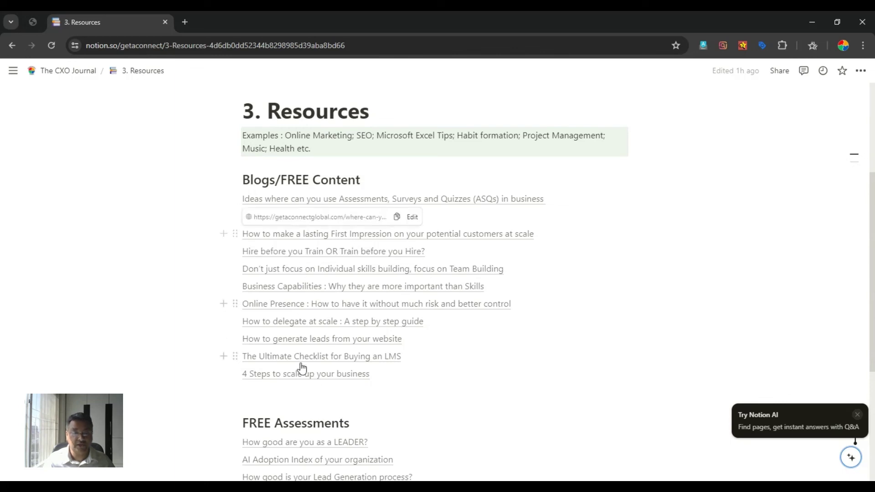
pyautogui.moveTo(302, 206)
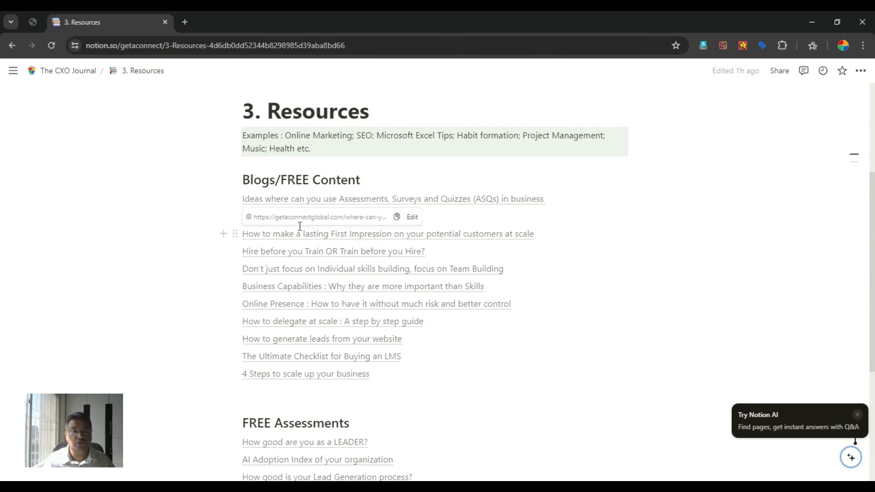
pyautogui.moveTo(299, 222)
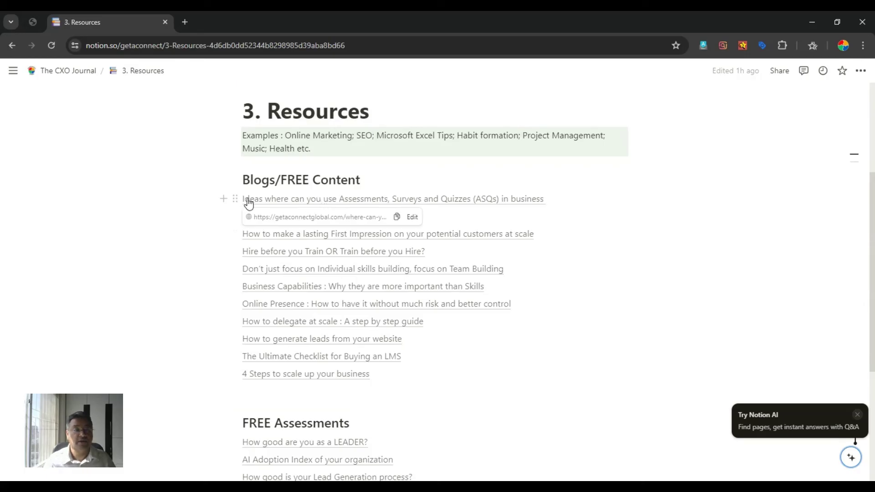
pyautogui.click(60, 73)
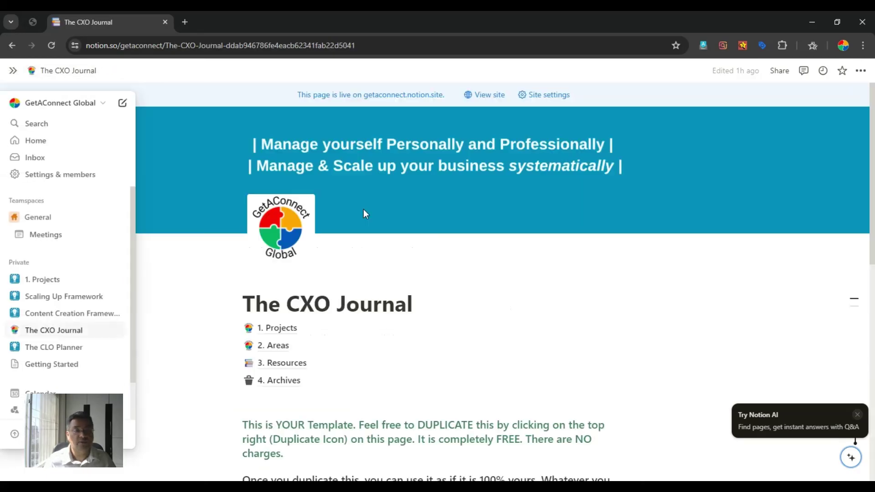
pyautogui.scroll(-4, 351, 274)
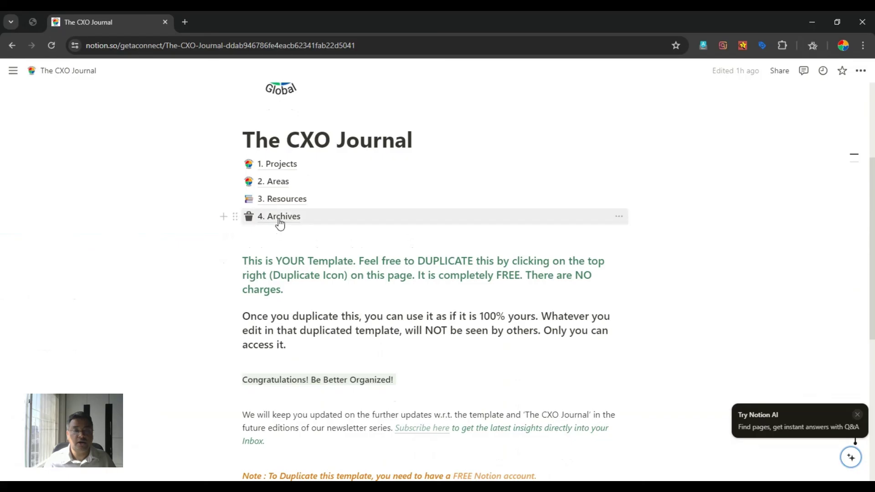
pyautogui.click(280, 223)
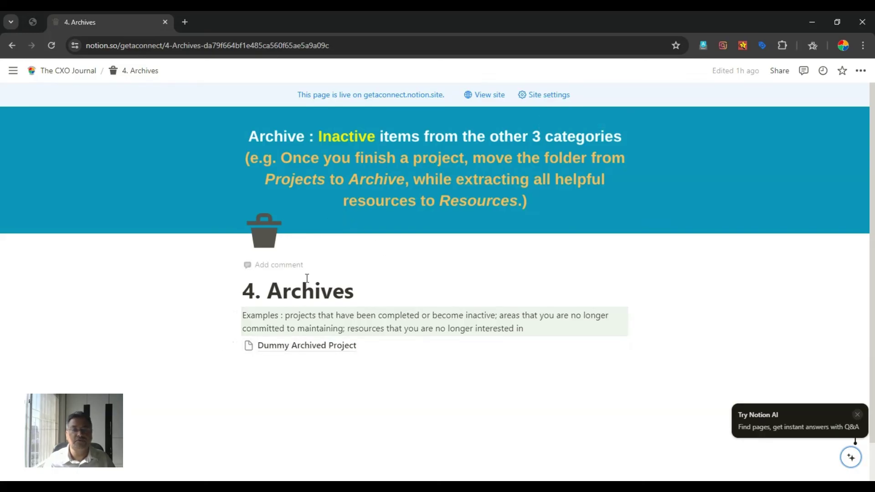
pyautogui.moveTo(326, 351)
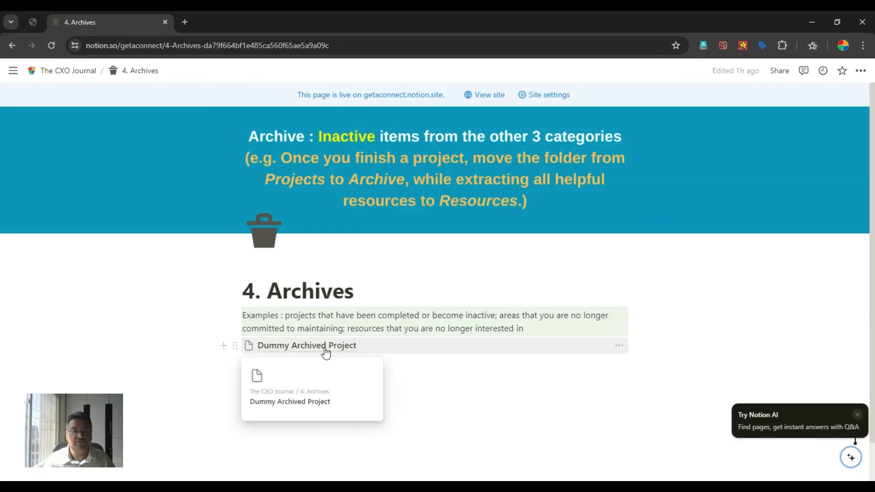
pyautogui.click(325, 351)
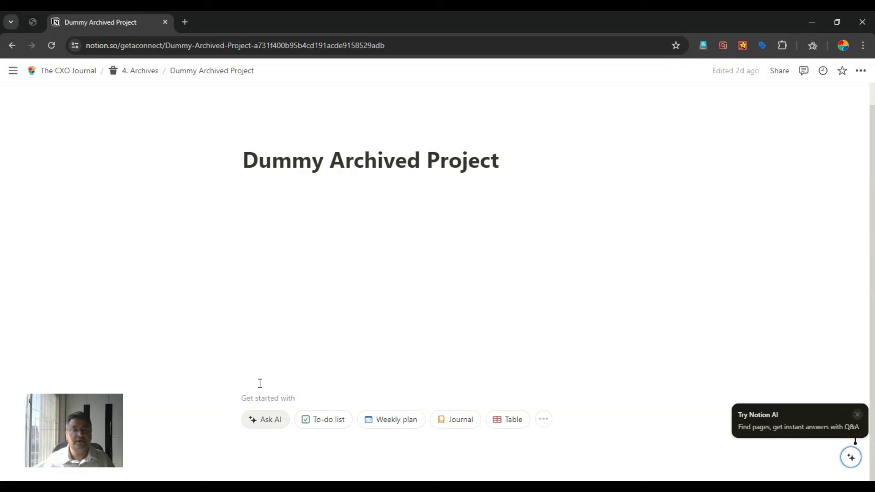
pyautogui.click(69, 74)
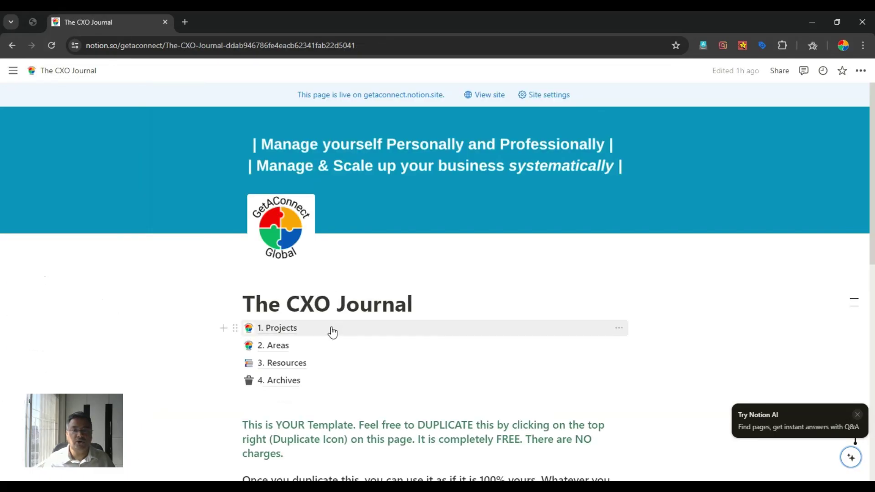
# Step: Copy The CXO Journal's public web link from the Share menu's Publish settings
pyautogui.scroll(-10, 332, 333)
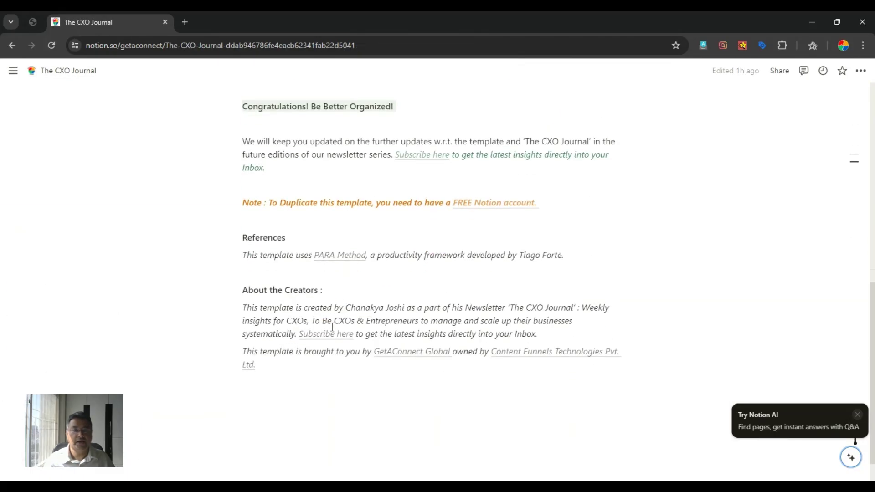
pyautogui.scroll(15, 332, 329)
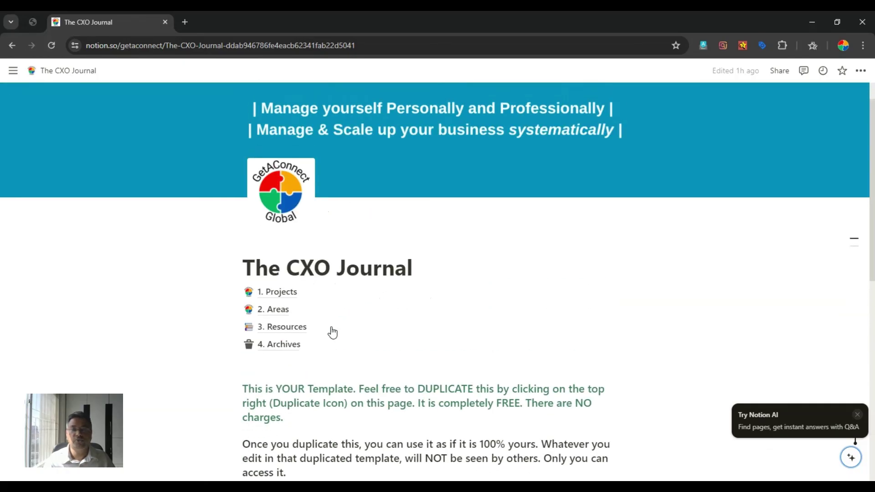
pyautogui.click(779, 72)
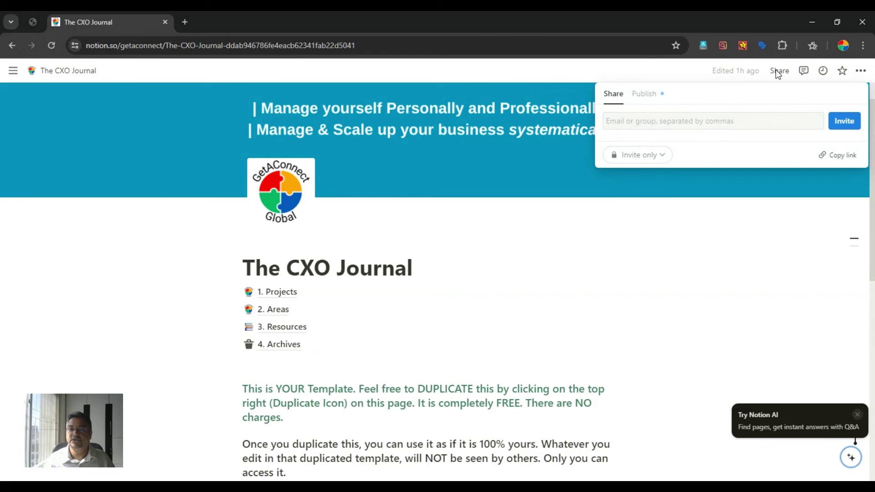
pyautogui.click(643, 95)
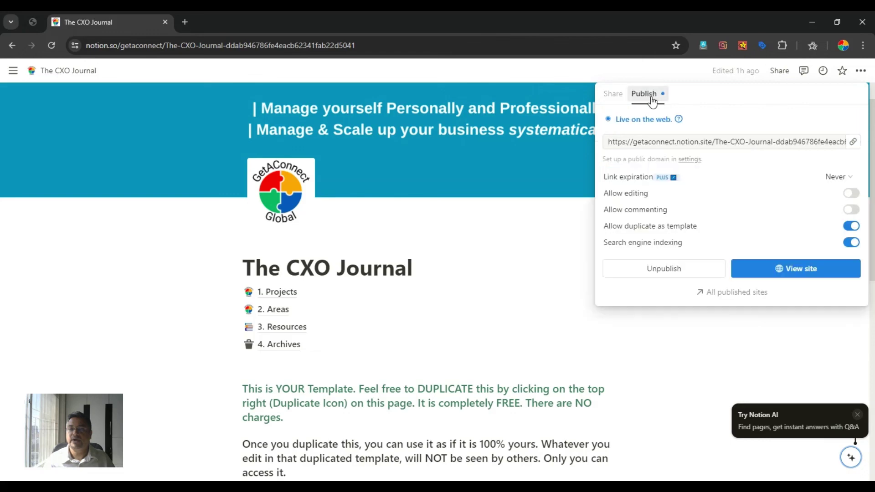
pyautogui.click(853, 144)
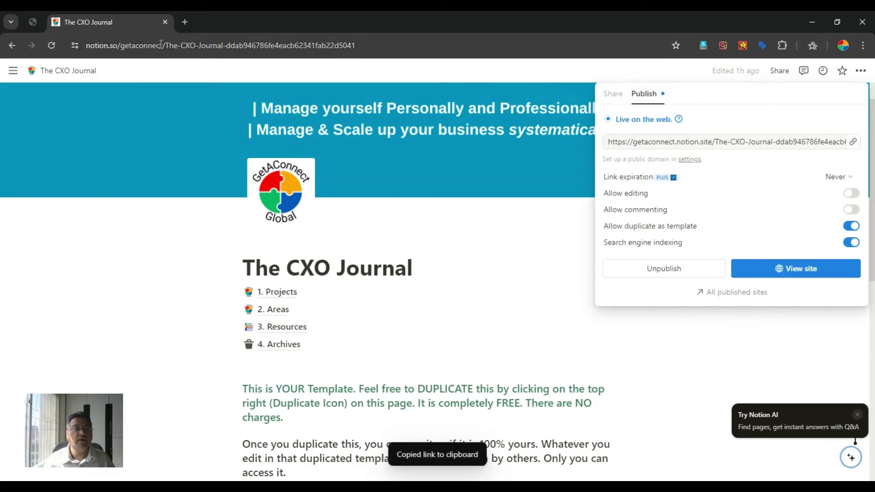